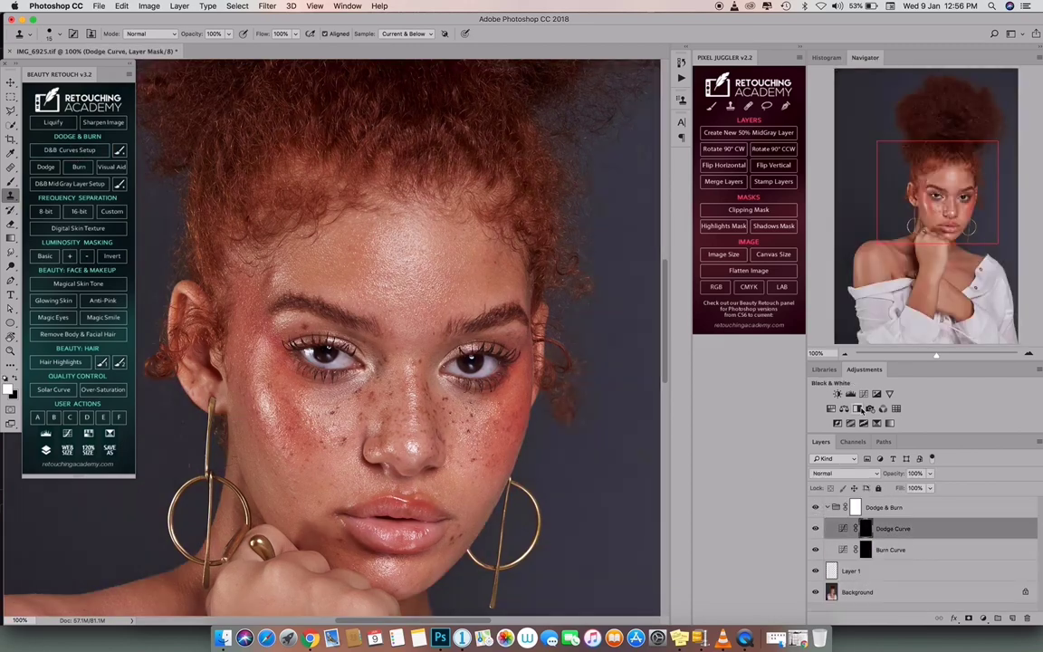
Step: Add a Black & White adjustment layer above the Dodge & Burn group, darkening Reds to -37 and Yellows to about -20
{"action": "left_click", "coordinate": [827, 507]}
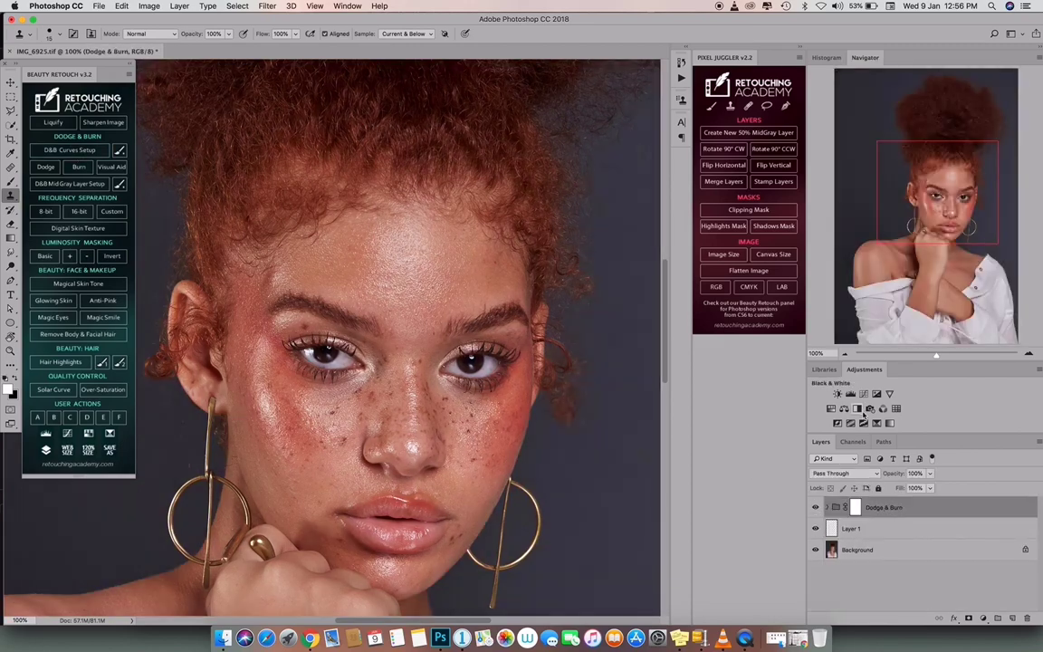
{"action": "left_click", "coordinate": [858, 409]}
{"action": "mouse_move", "coordinate": [554, 178]}
{"action": "left_mouse_down"}
{"action": "mouse_move", "coordinate": [528, 180]}
{"action": "mouse_move", "coordinate": [533, 199]}
{"action": "left_mouse_up"}
{"action": "left_click_drag", "start_coordinate": [529, 179], "coordinate": [529, 180]}
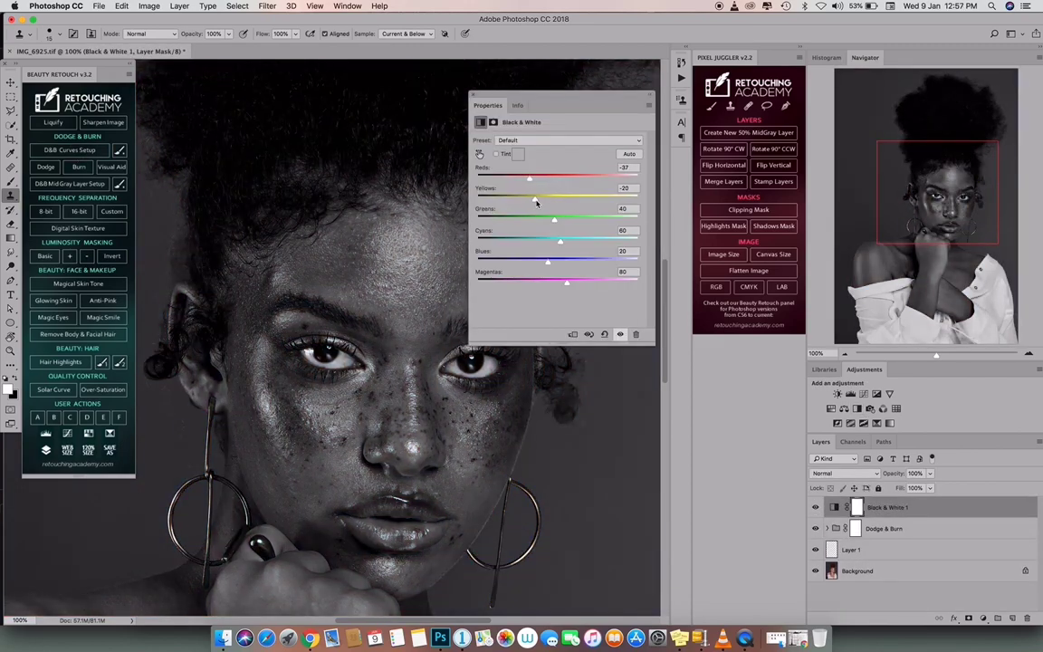
Step: Retouch the skin beside the jaw and earring on the Dodge Curve mask using the dodge-and-burn brush at 2% flow
{"action": "left_click", "coordinate": [827, 528]}
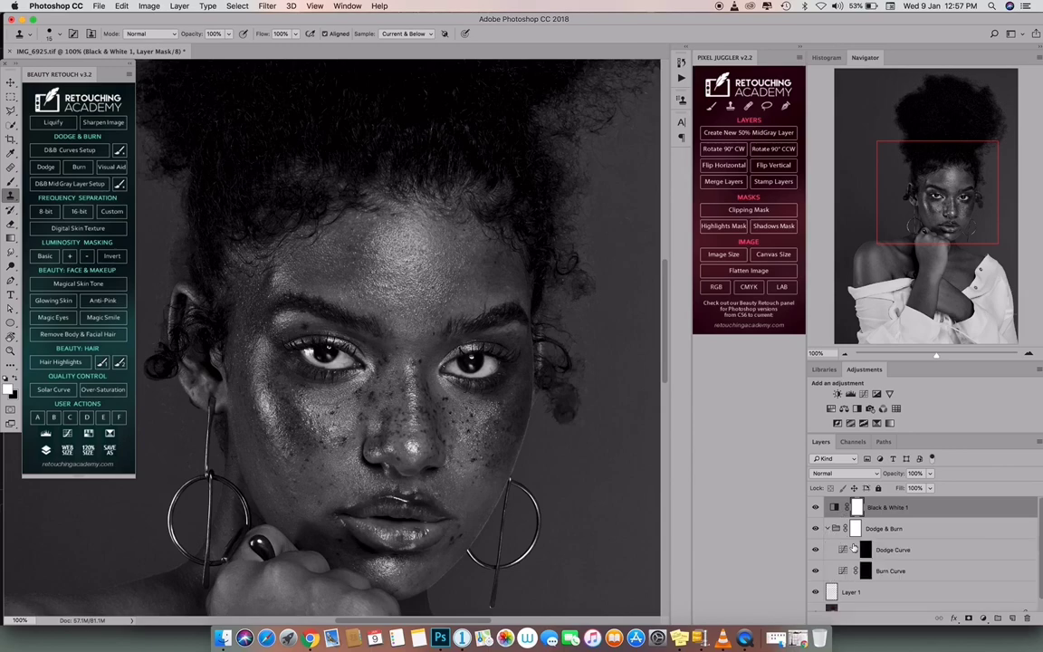
{"action": "left_click", "coordinate": [853, 549]}
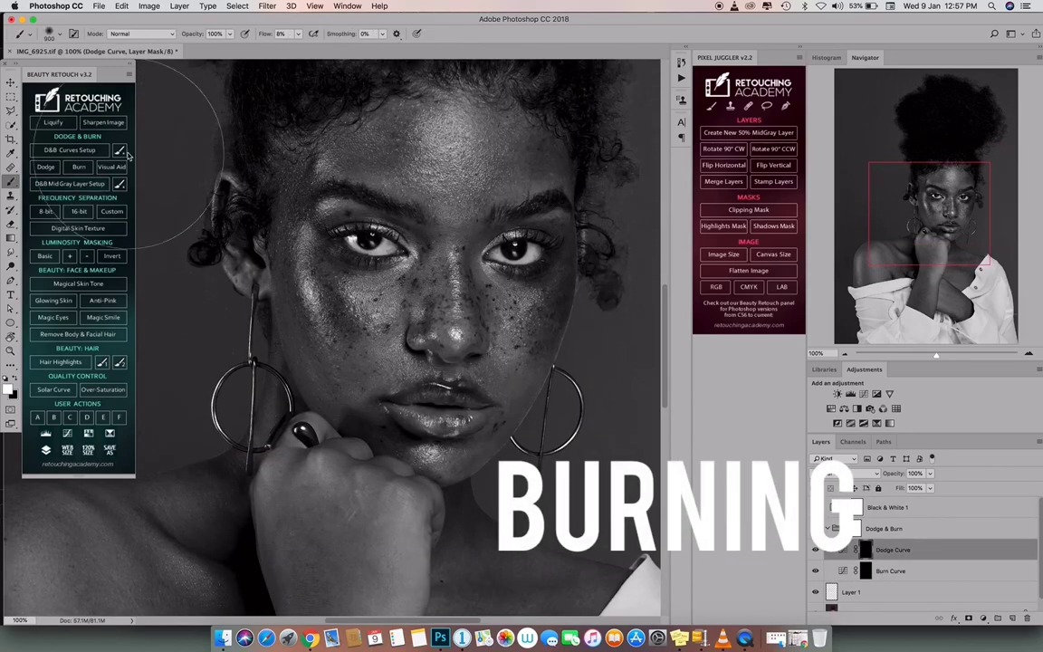
{"action": "left_click", "coordinate": [120, 151]}
{"action": "key", "text": "super+plus"}
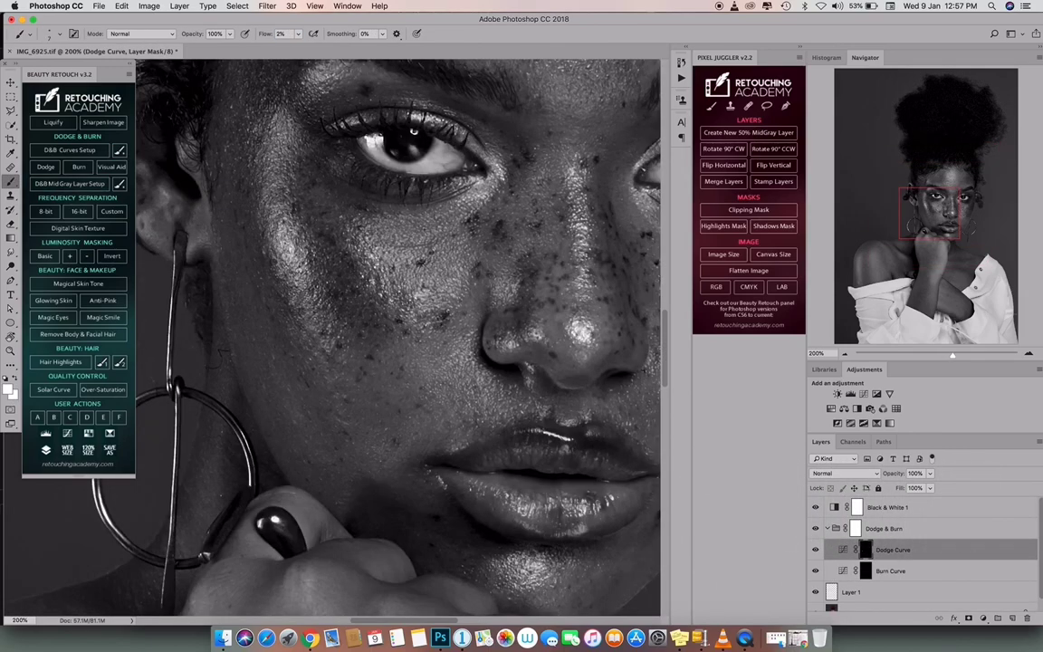
{"action": "left_click_drag", "start_coordinate": [223, 357], "coordinate": [179, 410]}
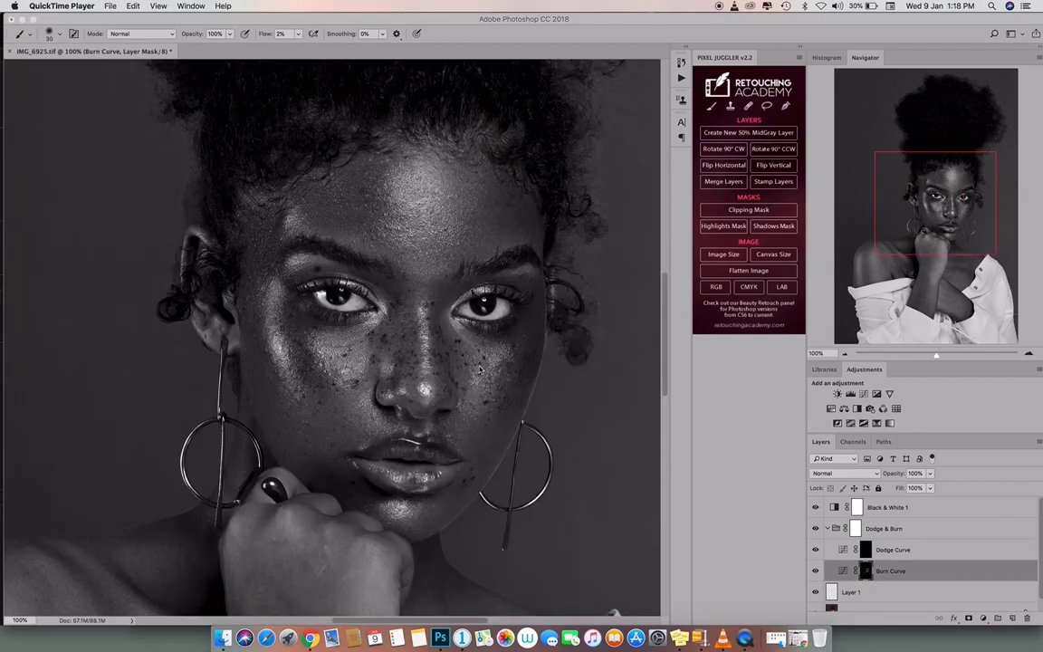
Step: Burn fine bright spots around the forehead and hairline on the Burn Curve mask with a 10 px brush, then compare the curve off and on
{"action": "left_click", "coordinate": [840, 569]}
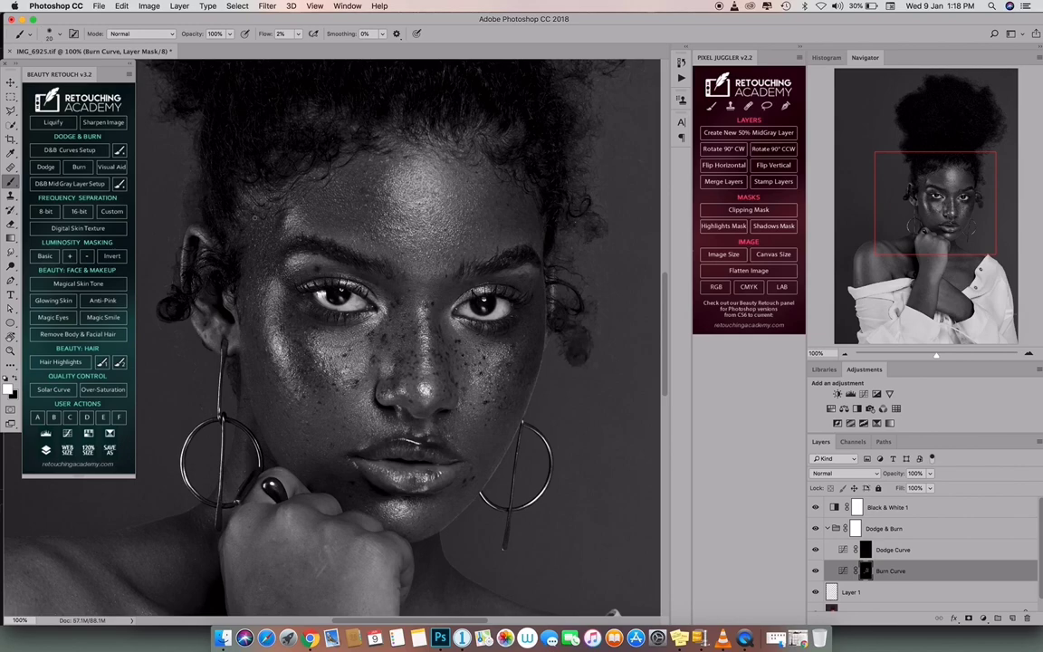
{"action": "scroll", "coordinate": [254, 218], "scroll_direction": "up", "scroll_amount": 3}
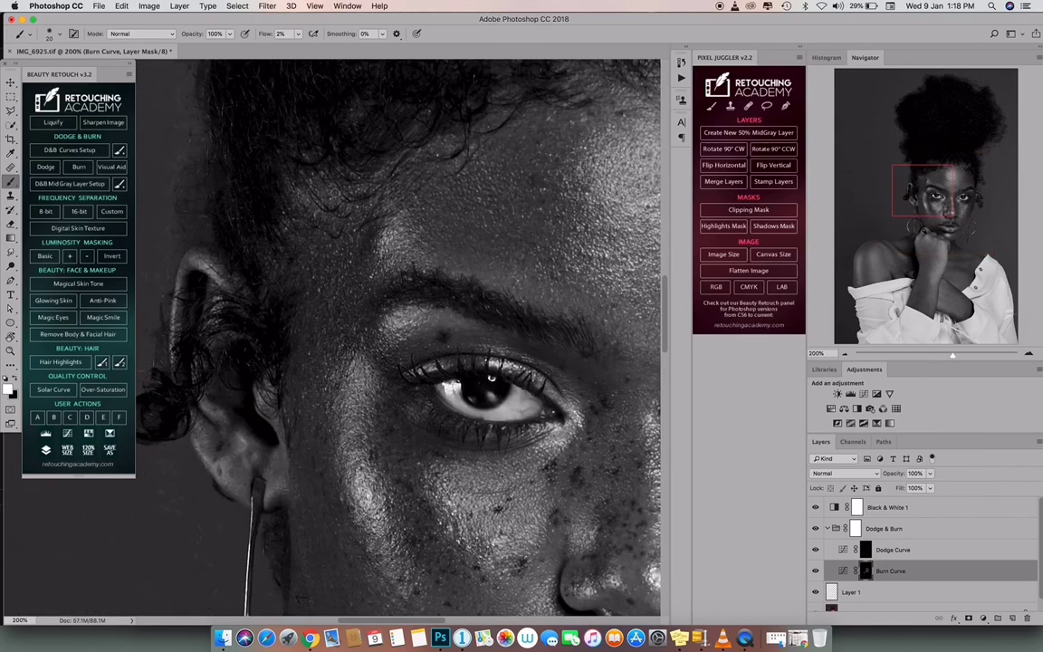
{"action": "key", "text": "bracketleft"}
{"action": "key", "text": "bracketleft"}
{"action": "key", "text": "bracketleft"}
{"action": "key", "text": "bracketleft"}
{"action": "mouse_move", "coordinate": [466, 152]}
{"action": "left_mouse_down"}
{"action": "mouse_move", "coordinate": [376, 193]}
{"action": "mouse_move", "coordinate": [365, 101]}
{"action": "left_mouse_up"}
{"action": "key", "text": "super+minus"}
{"action": "key", "text": "super+minus"}
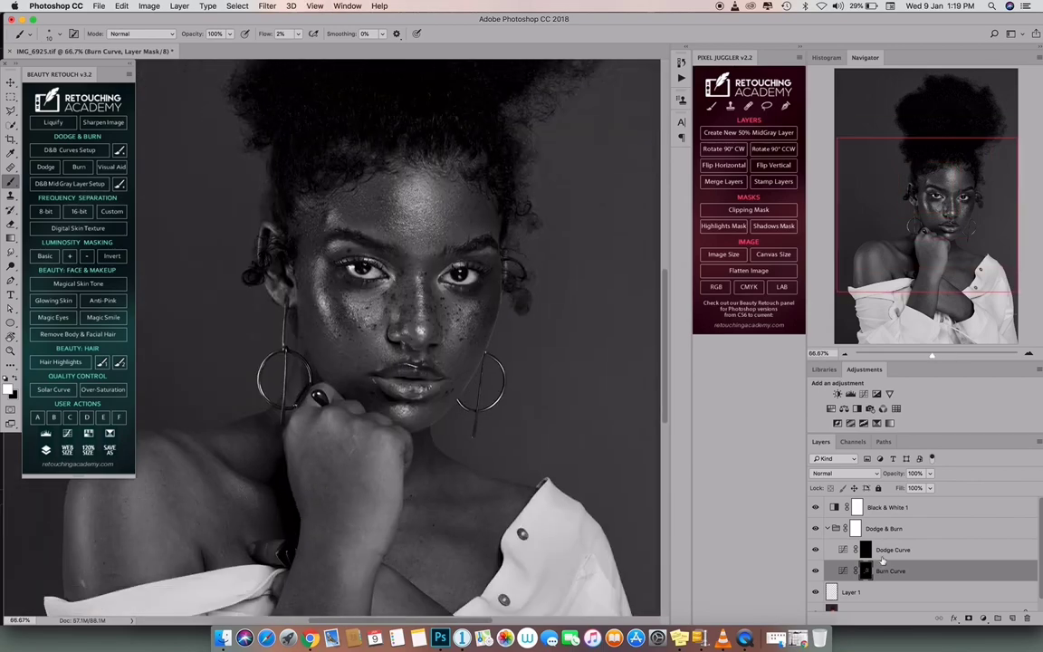
{"action": "left_click", "coordinate": [816, 572]}
{"action": "left_click", "coordinate": [816, 572]}
Step: Burn uneven bright patches across the chest, shoulder and arms on the Burn Curve mask, varying the brush size to suit each area
{"action": "key", "text": "super+plus"}
{"action": "left_click_drag", "start_coordinate": [546, 492], "coordinate": [476, 379]}
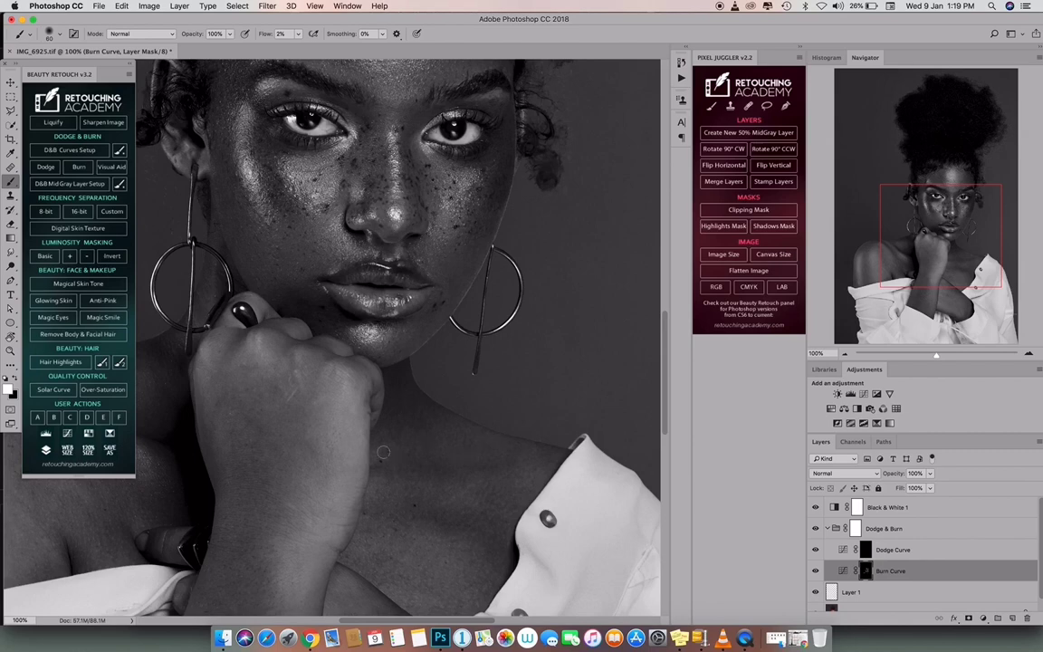
{"action": "scroll", "coordinate": [367, 419], "scroll_direction": "down", "scroll_amount": 3}
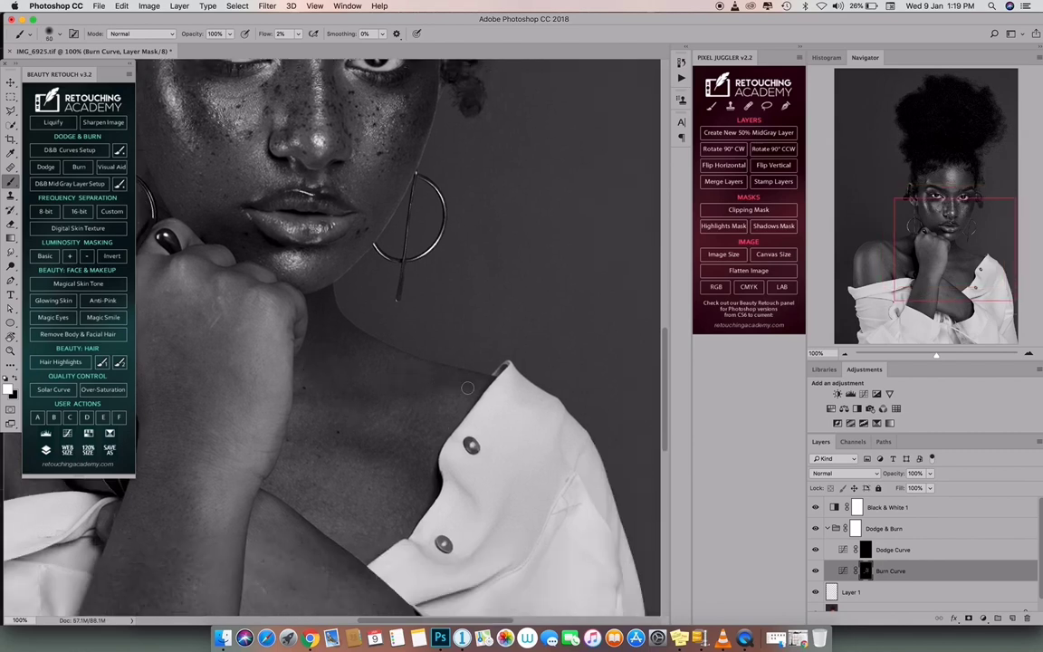
{"action": "key", "text": "["}
{"action": "key", "text": "["}
{"action": "key", "text": "["}
{"action": "key", "text": "["}
{"action": "key", "text": "["}
{"action": "key", "text": "["}
{"action": "key", "text": "["}
{"action": "key", "text": "["}
{"action": "key", "text": "["}
{"action": "key", "text": "["}
{"action": "key", "text": "bracketright"}
{"action": "key", "text": "bracketright"}
{"action": "key", "text": "bracketright"}
{"action": "key", "text": "bracketright"}
{"action": "key", "text": "bracketright"}
{"action": "key", "text": "bracketright"}
{"action": "key", "text": "bracketright"}
{"action": "key", "text": "bracketright"}
{"action": "key", "text": "bracketright"}
{"action": "key", "text": "bracketright"}
{"action": "key", "text": "bracketright"}
{"action": "key", "text": "bracketleft"}
{"action": "key", "text": "bracketleft"}
{"action": "key", "text": "bracketleft"}
{"action": "key", "text": "bracketleft"}
{"action": "mouse_move", "coordinate": [109, 591]}
{"action": "left_mouse_down"}
{"action": "mouse_move", "coordinate": [356, 425]}
{"action": "mouse_move", "coordinate": [378, 530]}
{"action": "left_mouse_up"}
Step: Burn the broader tones of the shoulder and crossed arms on the Burn Curve mask, enlarging the brush to 150 px
{"action": "key", "text": "super+minus"}
{"action": "key", "text": "super+minus"}
{"action": "key", "text": "super+minus"}
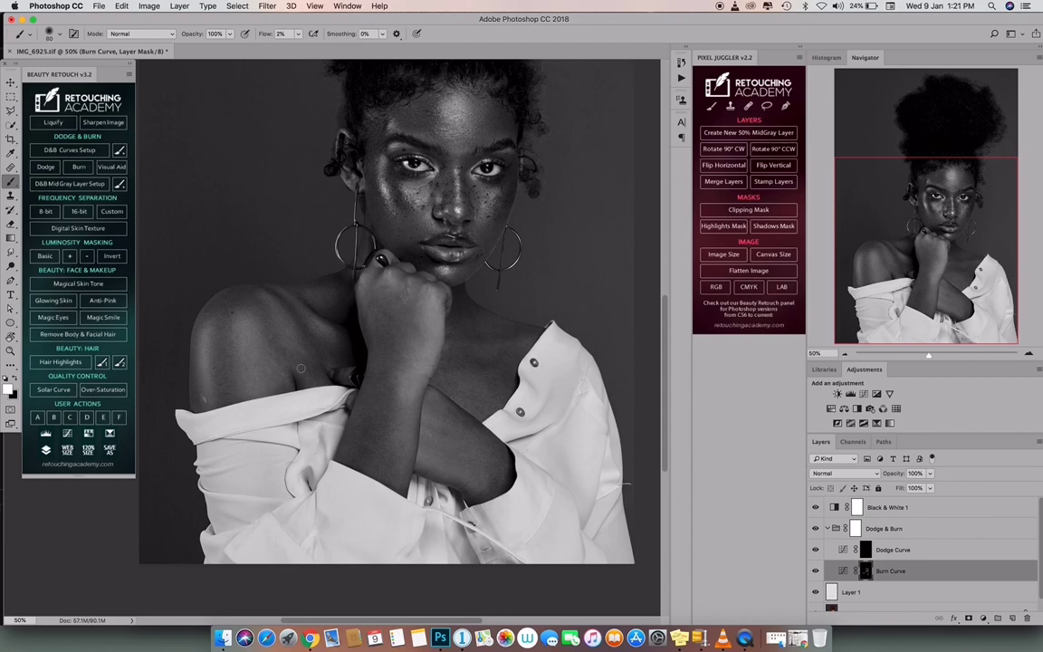
{"action": "scroll", "coordinate": [288, 387], "scroll_direction": "right", "scroll_amount": 3}
{"action": "scroll", "coordinate": [288, 387], "scroll_direction": "down", "scroll_amount": 1}
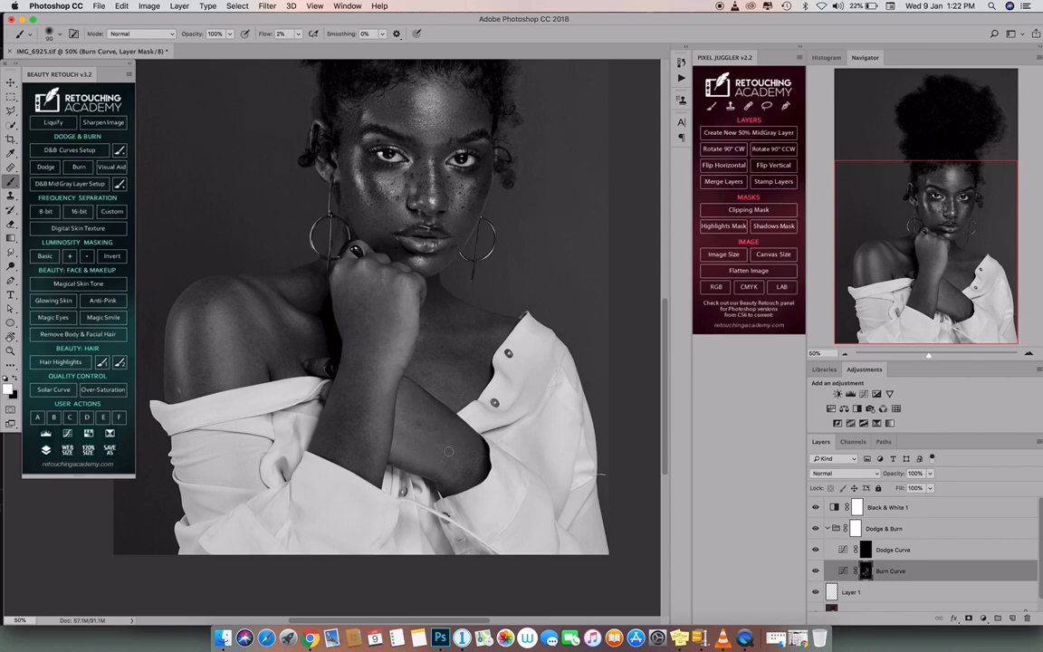
{"action": "key", "text": "bracketleft"}
{"action": "key", "text": "bracketleft"}
{"action": "key", "text": "bracketleft"}
{"action": "key", "text": "bracketleft"}
{"action": "key", "text": "bracketright"}
{"action": "key", "text": "bracketright"}
{"action": "key", "text": "bracketright"}
{"action": "key", "text": "bracketright"}
{"action": "key", "text": "bracketright"}
{"action": "key", "text": "bracketright"}
{"action": "key", "text": "bracketright"}
{"action": "key", "text": "bracketright"}
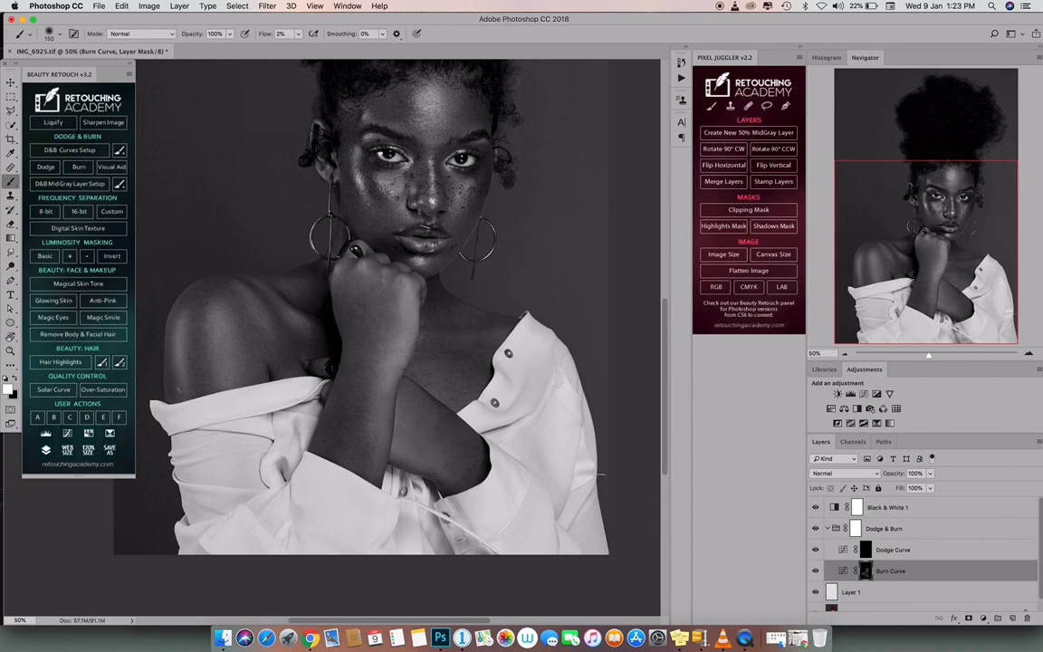
Step: Hide the Black & White adjustment layer and examine the burned skin in colour at several magnifications
{"action": "left_click_drag", "start_coordinate": [607, 386], "coordinate": [601, 549]}
{"action": "left_click", "coordinate": [815, 508]}
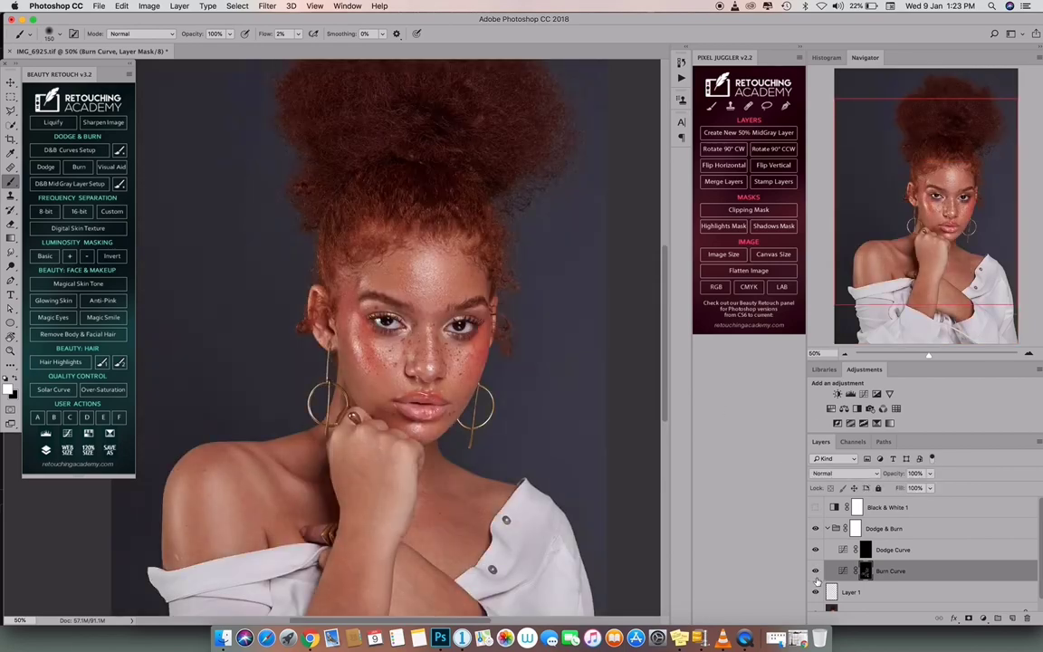
{"action": "key", "text": "super+equal"}
{"action": "key", "text": "super+equal"}
{"action": "key", "text": "super+minus"}
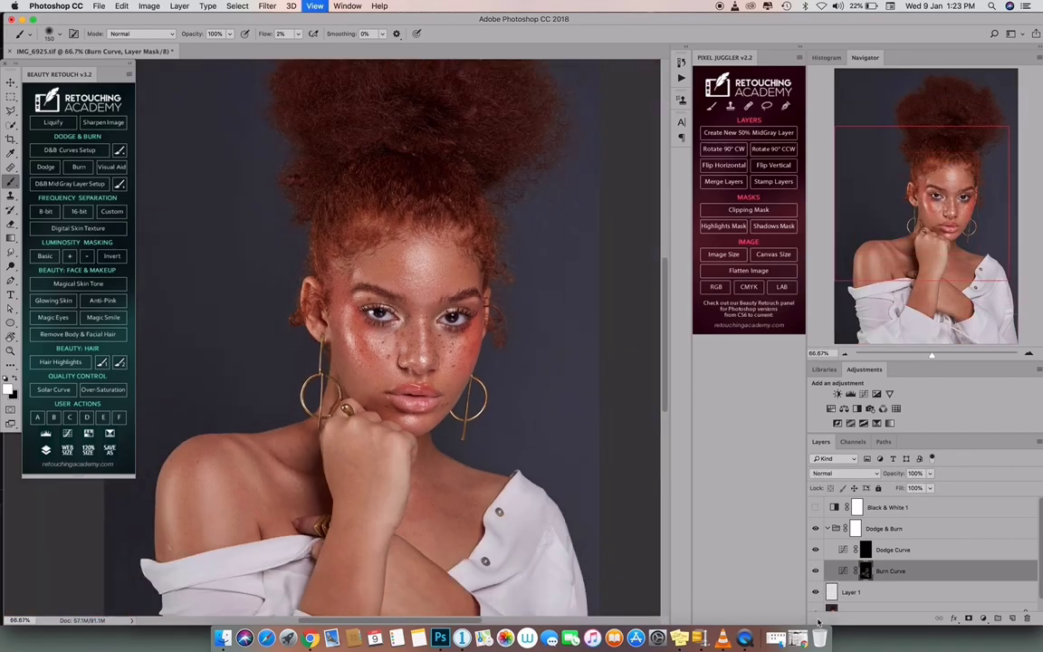
{"action": "key", "text": "super+minus"}
{"action": "key", "text": "super+minus"}
Step: Make the Dodge Curve mask the active painting target for work on the forehead
{"action": "key", "text": "x"}
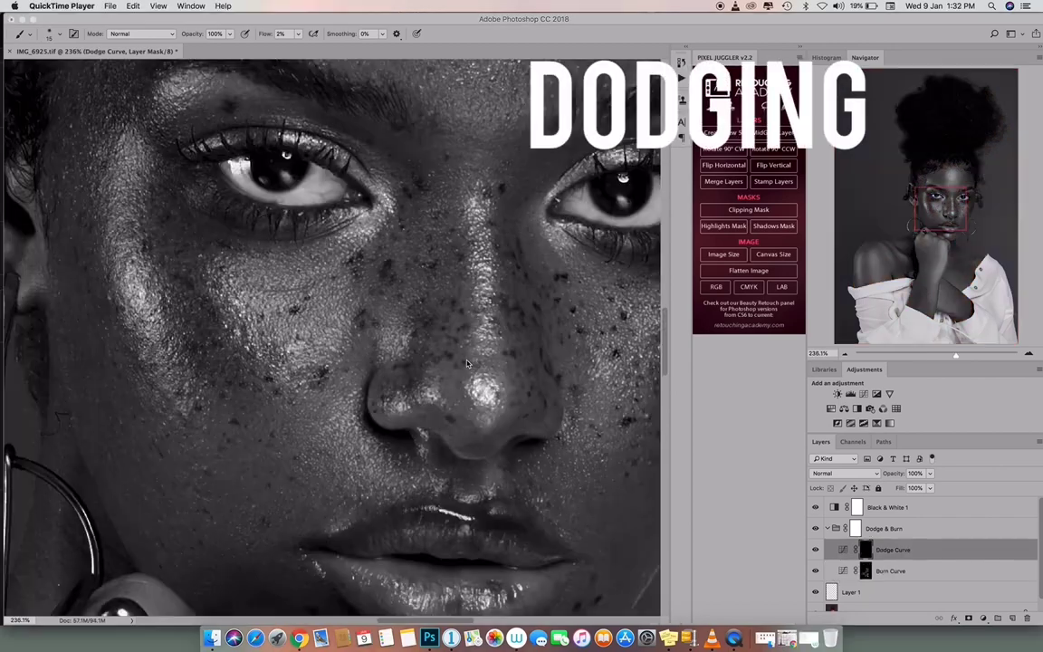
{"action": "left_click", "coordinate": [919, 541]}
{"action": "scroll", "coordinate": [330, 335], "scroll_direction": "up", "scroll_amount": 10}
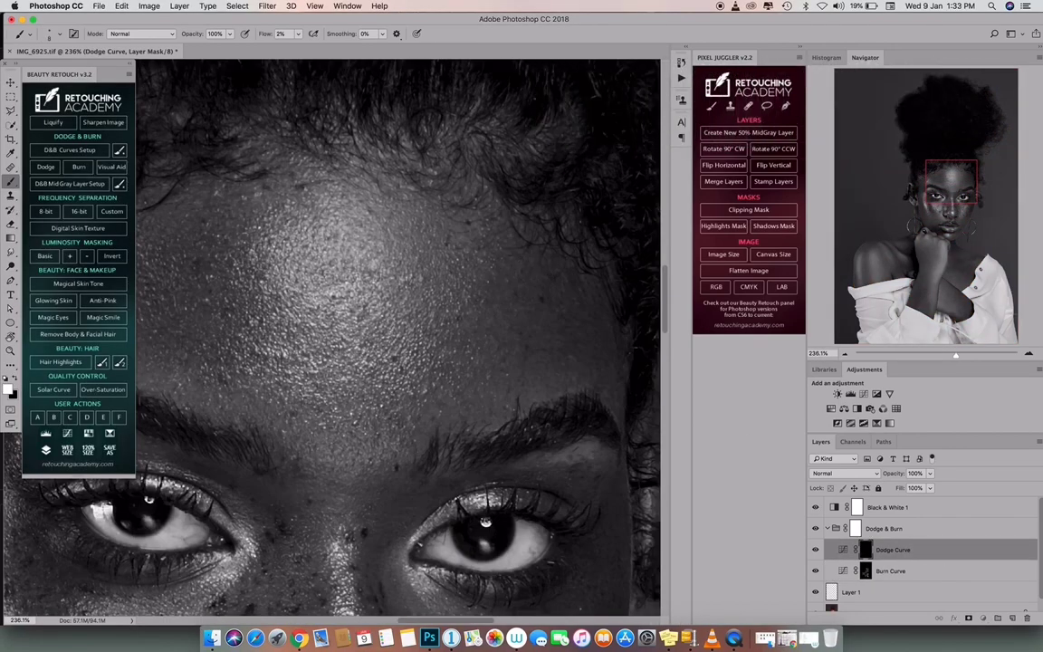
{"action": "left_click", "coordinate": [1013, 618]}
{"action": "left_click_drag", "start_coordinate": [265, 34], "coordinate": [330, 37]}
{"action": "mouse_move", "coordinate": [489, 258]}
{"action": "left_mouse_down"}
{"action": "mouse_move", "coordinate": [485, 360]}
{"action": "mouse_move", "coordinate": [504, 355]}
{"action": "mouse_move", "coordinate": [517, 237]}
{"action": "mouse_move", "coordinate": [539, 367]}
{"action": "left_mouse_up"}
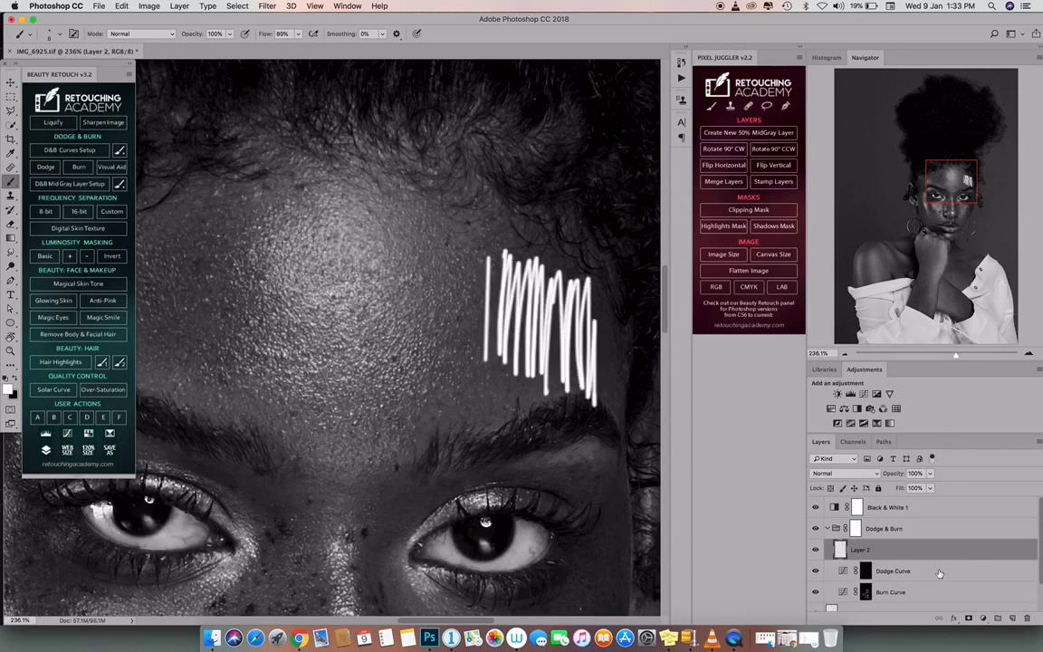
{"action": "key", "text": "BackSpace"}
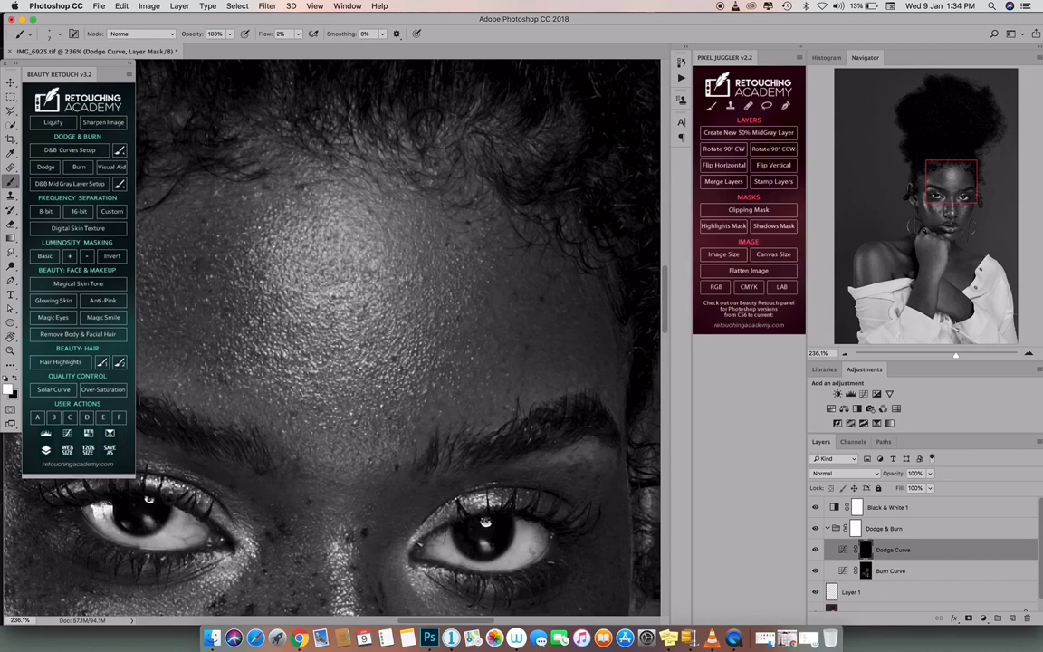
Step: Burn the remaining bright areas of the face on the Burn Curve mask with a 30 px brush
{"action": "key", "text": "super+1"}
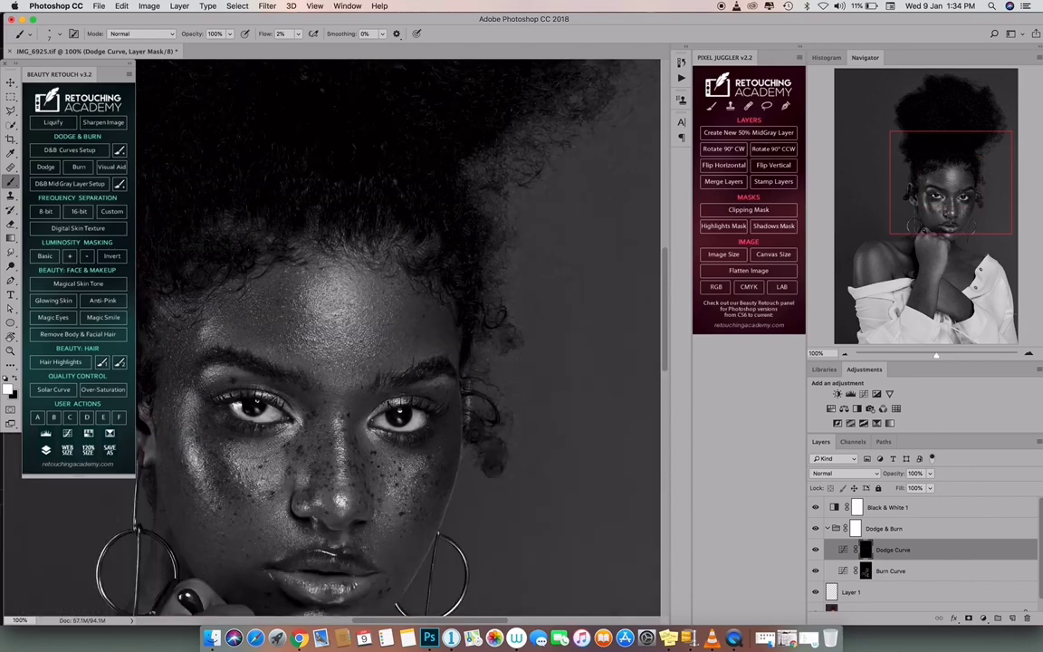
{"action": "left_click", "coordinate": [891, 572]}
{"action": "key", "text": "bracketright"}
{"action": "key", "text": "bracketright"}
{"action": "key", "text": "bracketright"}
{"action": "key", "text": "bracketright"}
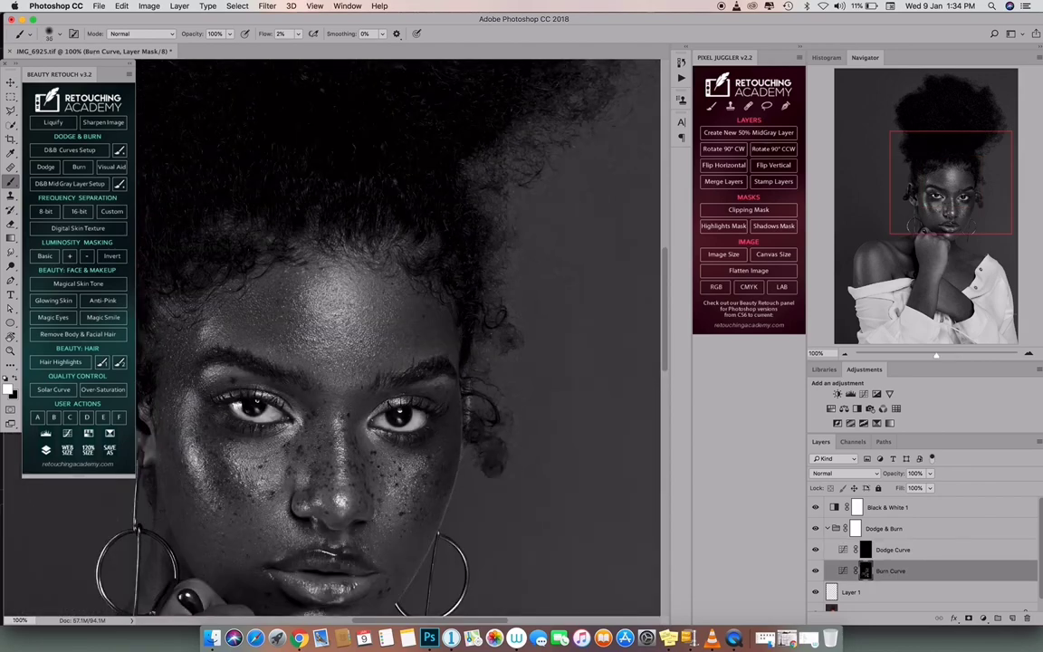
{"action": "left_click_drag", "start_coordinate": [335, 390], "coordinate": [426, 292]}
Step: Switch back to the Dodge Curve mask and reduce the brush size for dodging
{"action": "left_click", "coordinate": [893, 549]}
{"action": "key", "text": "bracketleft"}
{"action": "key", "text": "bracketleft"}
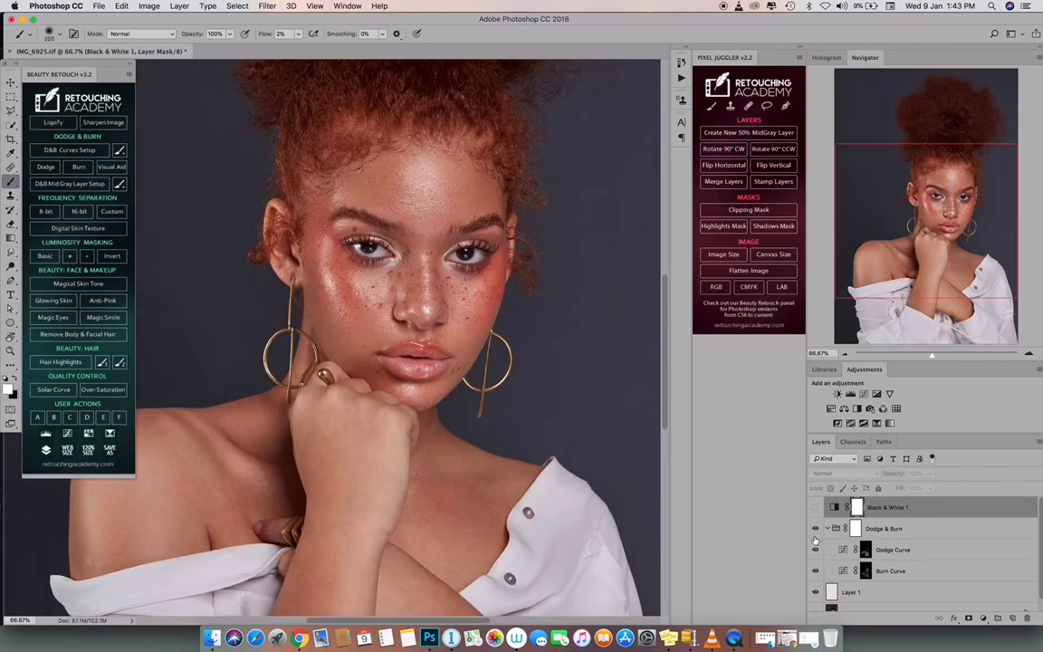
Step: Toggle the Dodge & Burn group off and on twice to compare the colour portrait before and after
{"action": "left_click", "coordinate": [814, 531]}
{"action": "left_click", "coordinate": [814, 531]}
{"action": "left_click", "coordinate": [815, 531]}
{"action": "left_click", "coordinate": [815, 532]}
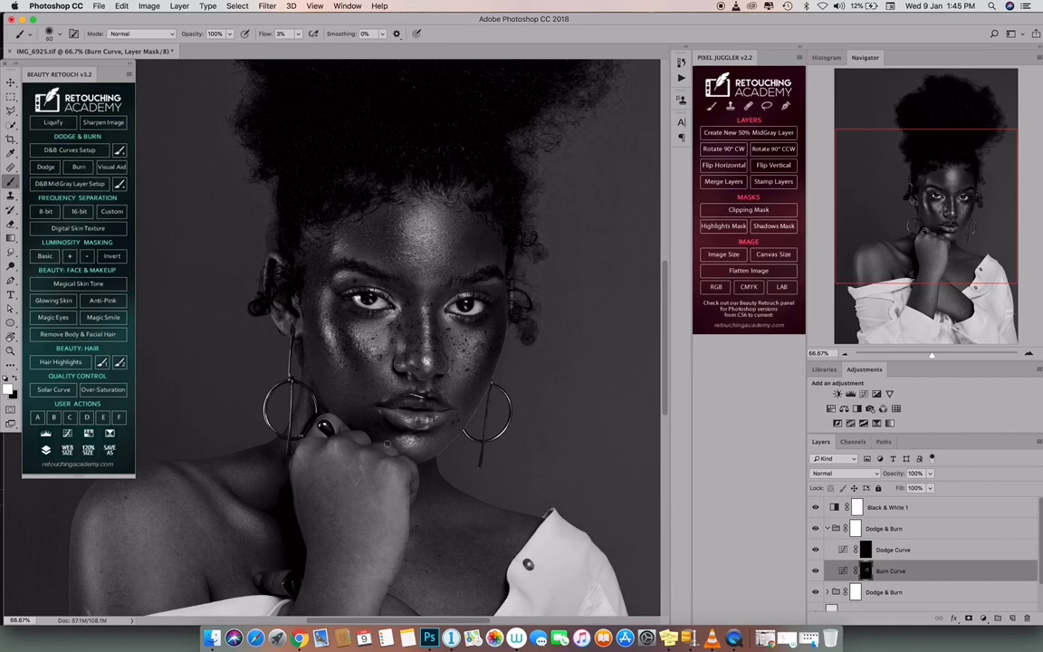
Step: Burn the large shadow areas of the body on the upper group's Burn Curve mask, enlarging the brush to 500 px
{"action": "key", "text": "bracketright"}
{"action": "key", "text": "bracketright"}
{"action": "key", "text": "bracketright"}
{"action": "key", "text": "bracketright"}
{"action": "key", "text": "bracketright"}
{"action": "key", "text": "bracketright"}
{"action": "key", "text": "bracketright"}
{"action": "key", "text": "bracketright"}
{"action": "mouse_move", "coordinate": [308, 447]}
{"action": "left_mouse_down"}
{"action": "mouse_move", "coordinate": [338, 359]}
{"action": "mouse_move", "coordinate": [337, 285]}
{"action": "left_mouse_up"}
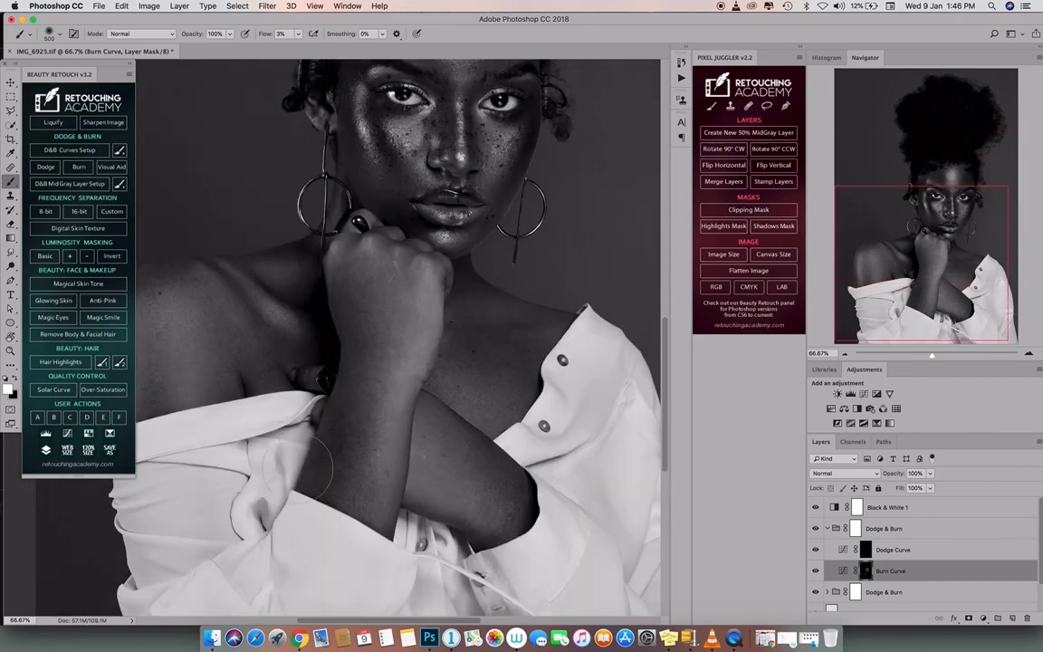
{"action": "left_click_drag", "start_coordinate": [250, 361], "coordinate": [342, 346]}
Step: Dodge the bare shoulder's highlight on the upper group's Dodge Curve mask with a 500 px brush at 3% flow
{"action": "key", "text": "alt+bracketright"}
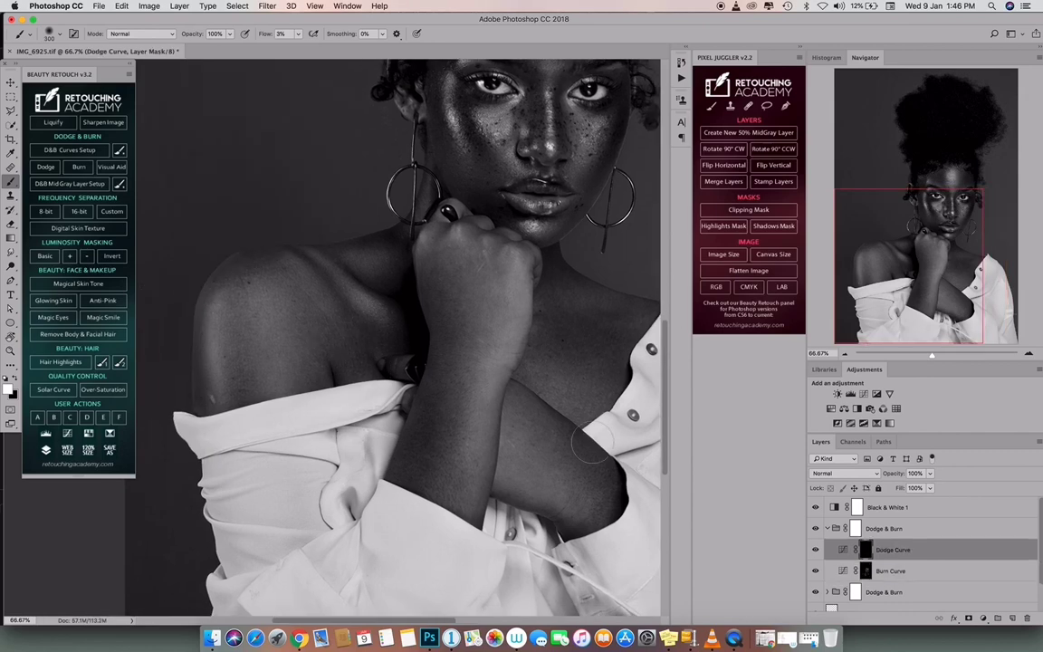
{"action": "key", "text": "bracketright"}
{"action": "key", "text": "bracketright"}
{"action": "key", "text": "bracketright"}
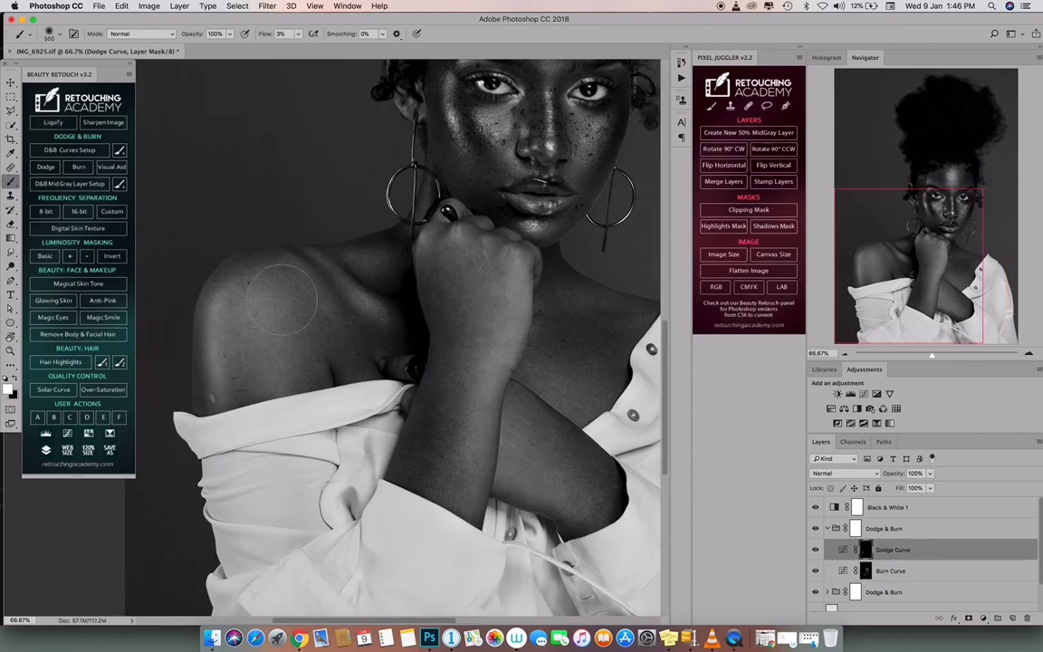
{"action": "left_click_drag", "start_coordinate": [292, 269], "coordinate": [213, 340]}
Step: Dodge smaller highlights around the raised hand on the Dodge Curve mask with the brush reduced to 90 px
{"action": "key", "text": "bracketleft"}
{"action": "key", "text": "bracketleft"}
{"action": "key", "text": "bracketleft"}
{"action": "key", "text": "bracketleft"}
{"action": "key", "text": "bracketleft"}
{"action": "key", "text": "bracketleft"}
{"action": "key", "text": "bracketleft"}
{"action": "key", "text": "bracketleft"}
{"action": "key", "text": "bracketleft"}
{"action": "key", "text": "bracketleft"}
{"action": "key", "text": "bracketleft"}
{"action": "key", "text": "bracketleft"}
{"action": "key", "text": "bracketleft"}
{"action": "key", "text": "bracketleft"}
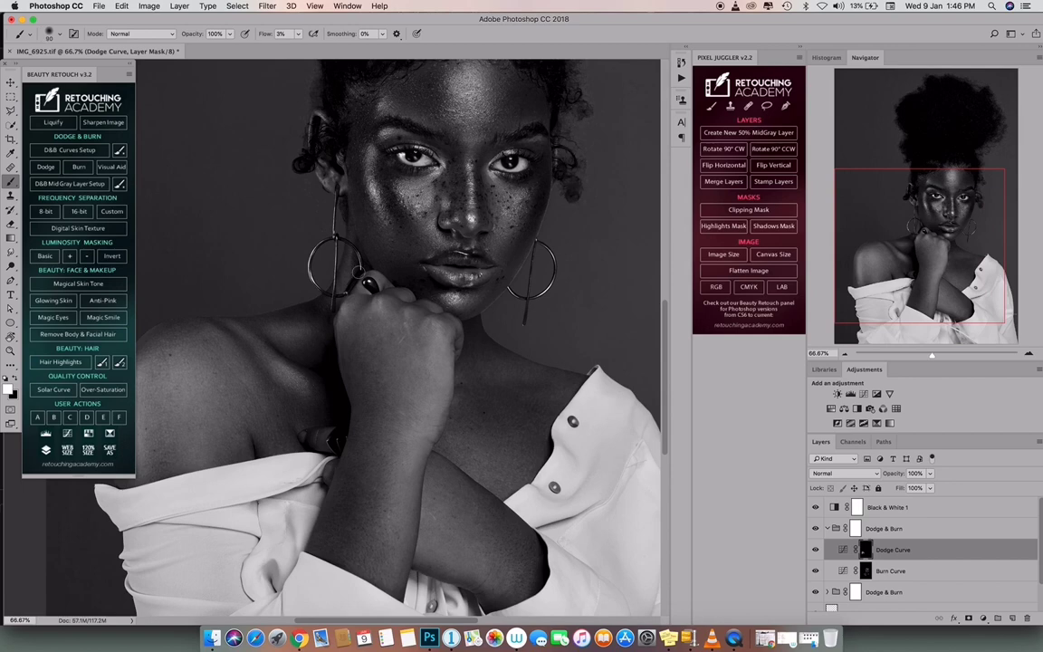
Step: Dodge the central forehead highlight above the eyebrows on the Dodge Curve mask with a much larger brush
{"action": "scroll", "coordinate": [352, 326], "scroll_direction": "up", "scroll_amount": 3}
{"action": "scroll", "coordinate": [352, 326], "scroll_direction": "right", "scroll_amount": 3}
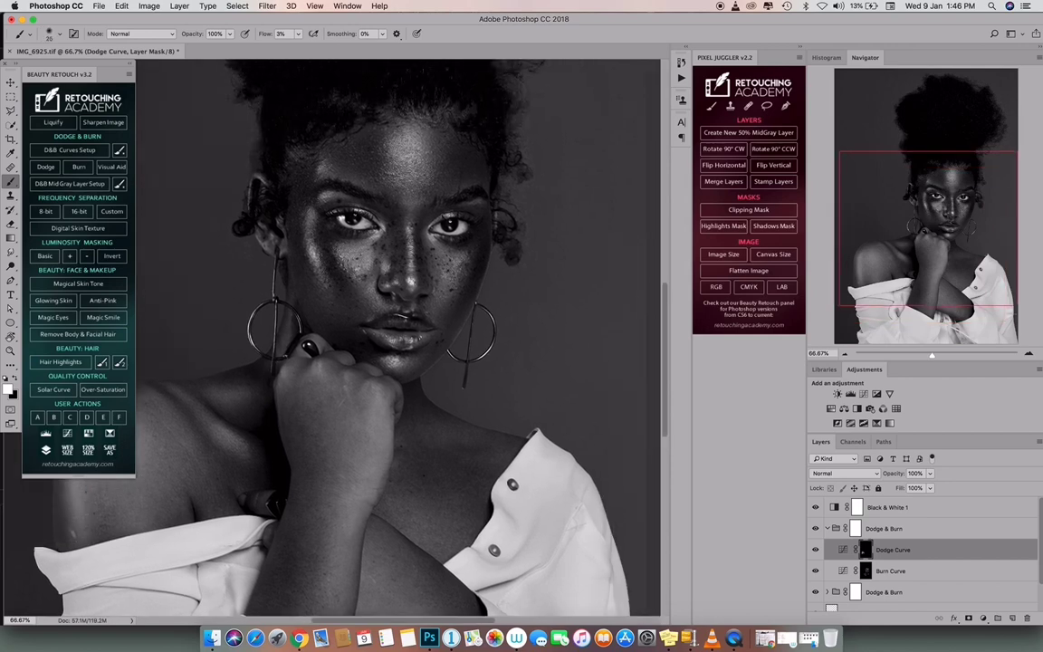
{"action": "key", "text": "bracketright"}
{"action": "key", "text": "bracketright"}
{"action": "key", "text": "bracketright"}
{"action": "key", "text": "bracketright"}
{"action": "key", "text": "bracketright"}
{"action": "key", "text": "bracketright"}
{"action": "key", "text": "bracketright"}
{"action": "key", "text": "bracketright"}
{"action": "key", "text": "bracketright"}
{"action": "key", "text": "bracketright"}
{"action": "key", "text": "bracketright"}
{"action": "key", "text": "bracketright"}
{"action": "key", "text": "bracketright"}
{"action": "key", "text": "bracketright"}
{"action": "mouse_move", "coordinate": [382, 179]}
{"action": "left_mouse_down"}
{"action": "mouse_move", "coordinate": [395, 159]}
{"action": "mouse_move", "coordinate": [426, 191]}
{"action": "left_mouse_up"}
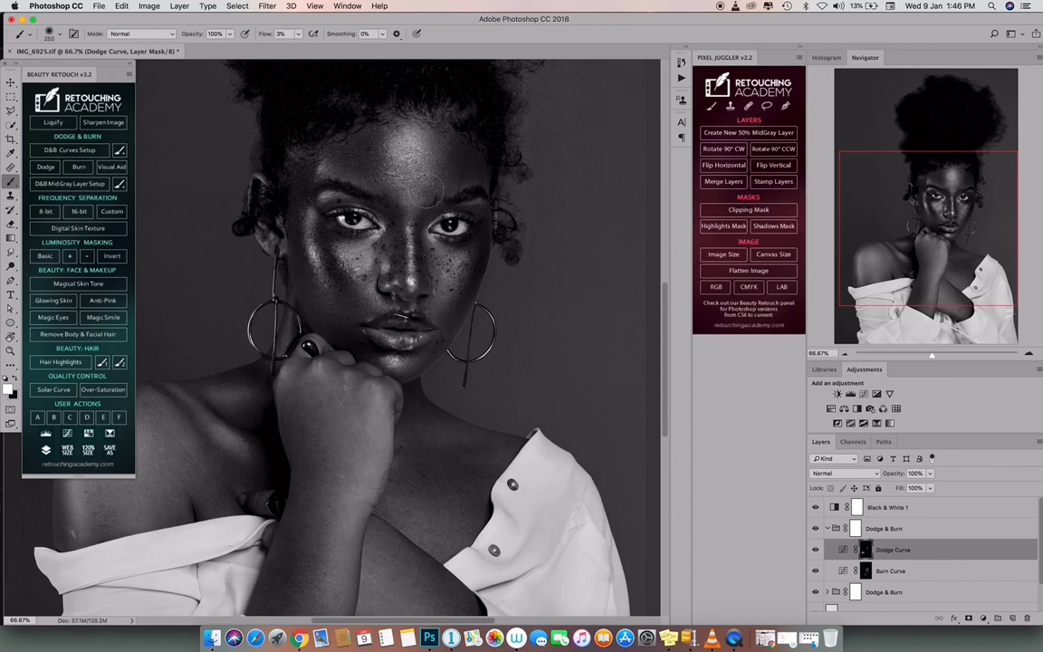
Step: Dodge the temple highlight above the outer eyebrow on the Dodge Curve mask with a smaller brush
{"action": "key", "text": "bracketleft"}
{"action": "key", "text": "bracketleft"}
{"action": "key", "text": "bracketleft"}
{"action": "key", "text": "bracketleft"}
{"action": "key", "text": "bracketleft"}
{"action": "key", "text": "bracketleft"}
{"action": "key", "text": "bracketleft"}
{"action": "key", "text": "bracketleft"}
{"action": "key", "text": "bracketleft"}
{"action": "mouse_move", "coordinate": [307, 165]}
{"action": "left_mouse_down"}
{"action": "mouse_move", "coordinate": [282, 153]}
{"action": "mouse_move", "coordinate": [317, 165]}
{"action": "left_mouse_up"}
Step: Dodge the remaining small highlights on the Dodge Curve mask, working down from a 250 px to a 35 px brush
{"action": "key", "text": "bracketright"}
{"action": "key", "text": "bracketright"}
{"action": "key", "text": "x"}
{"action": "key", "text": "x"}
{"action": "key", "text": "bracketleft"}
{"action": "key", "text": "bracketleft"}
{"action": "key", "text": "bracketleft"}
{"action": "key", "text": "bracketleft"}
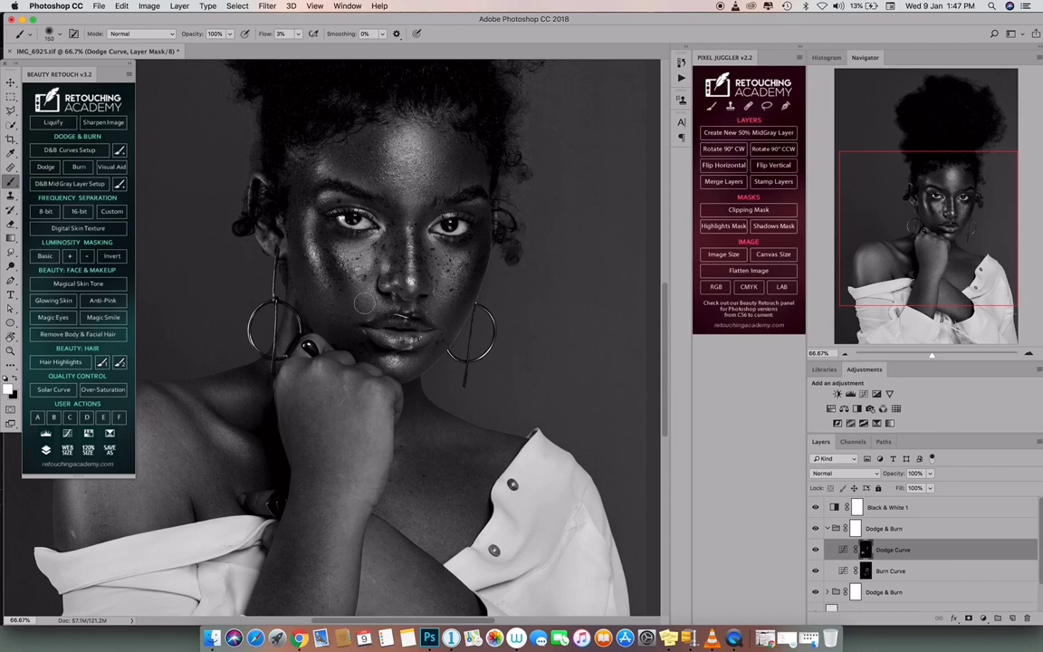
{"action": "key", "text": "bracketleft"}
{"action": "key", "text": "bracketleft"}
{"action": "key", "text": "bracketleft"}
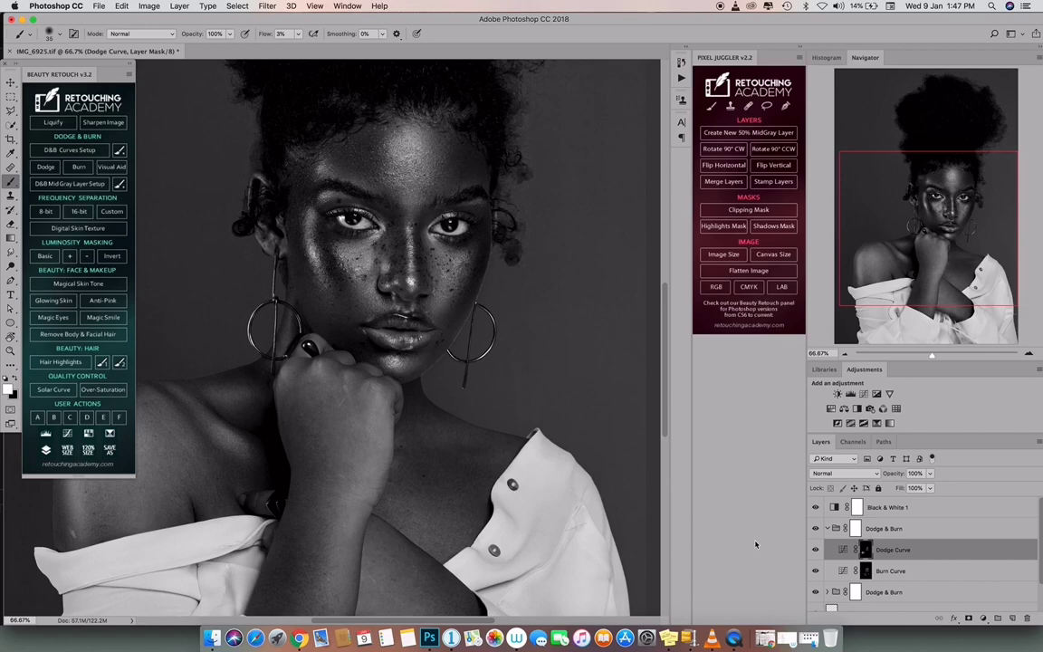
Step: Check the portrait in colour without the Black & White 1 helper, select the Burn Curve mask, and show the helper again
{"action": "left_click", "coordinate": [815, 507]}
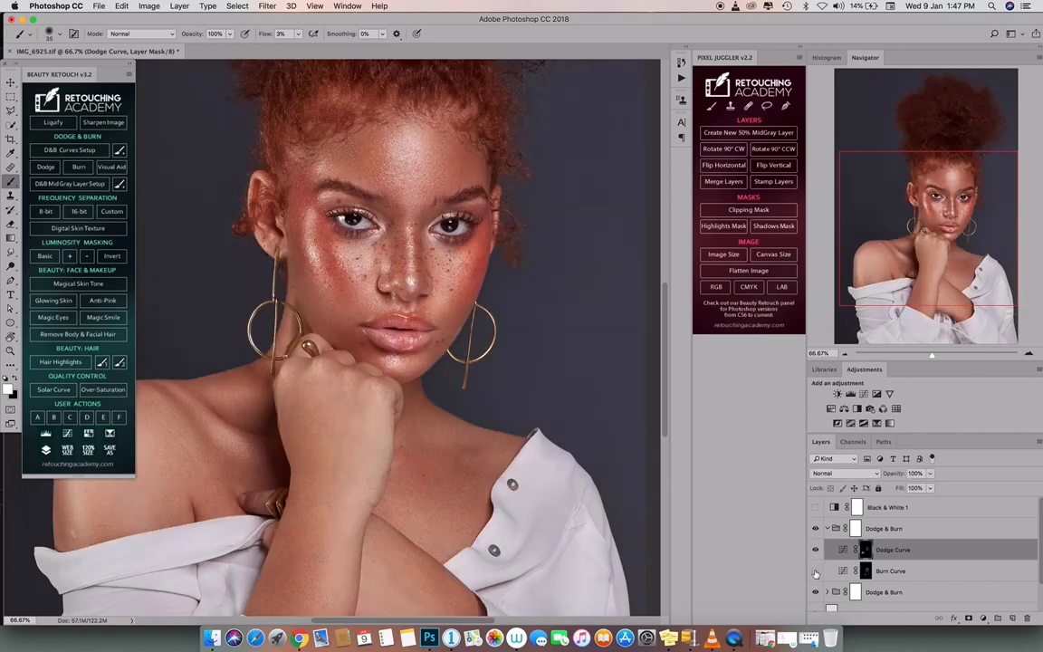
{"action": "left_click", "coordinate": [815, 572]}
{"action": "left_click", "coordinate": [866, 571]}
{"action": "key", "text": "super+minus"}
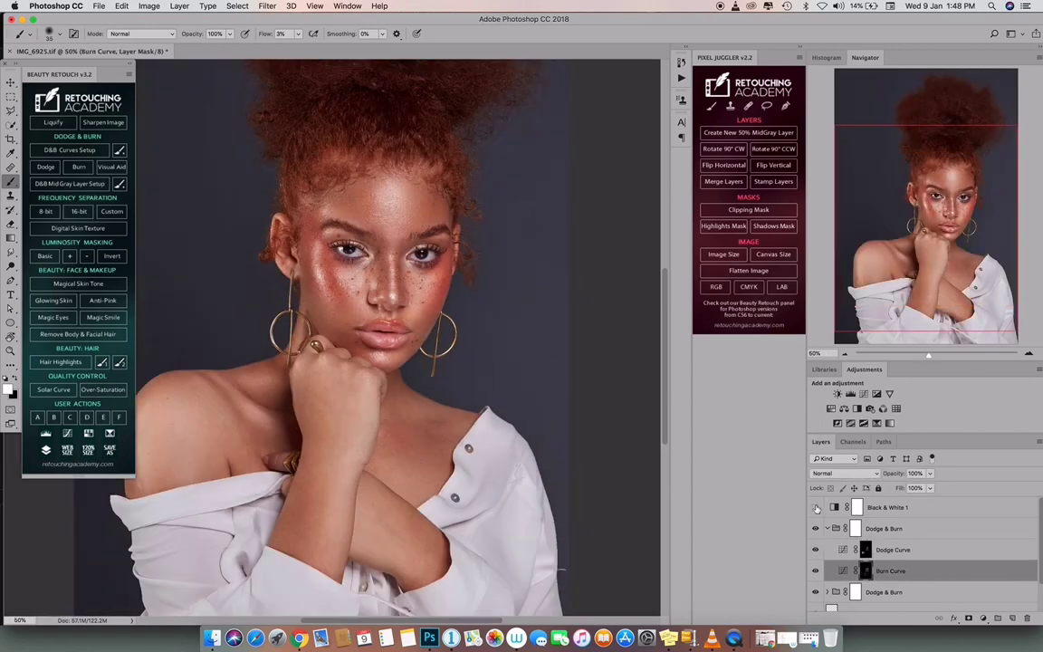
{"action": "left_click", "coordinate": [815, 507]}
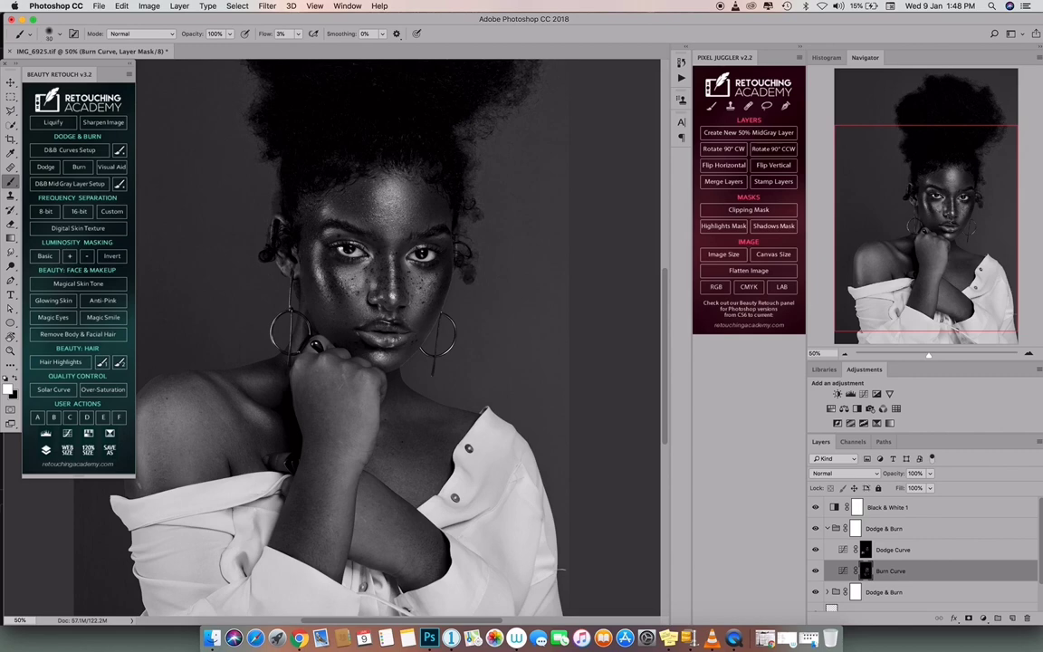
Step: Hide the Black & White 1 helper, set the Burn Curve's opacity to 76%, and compare the portrait with the Dodge & Burn group off
{"action": "left_click", "coordinate": [816, 509]}
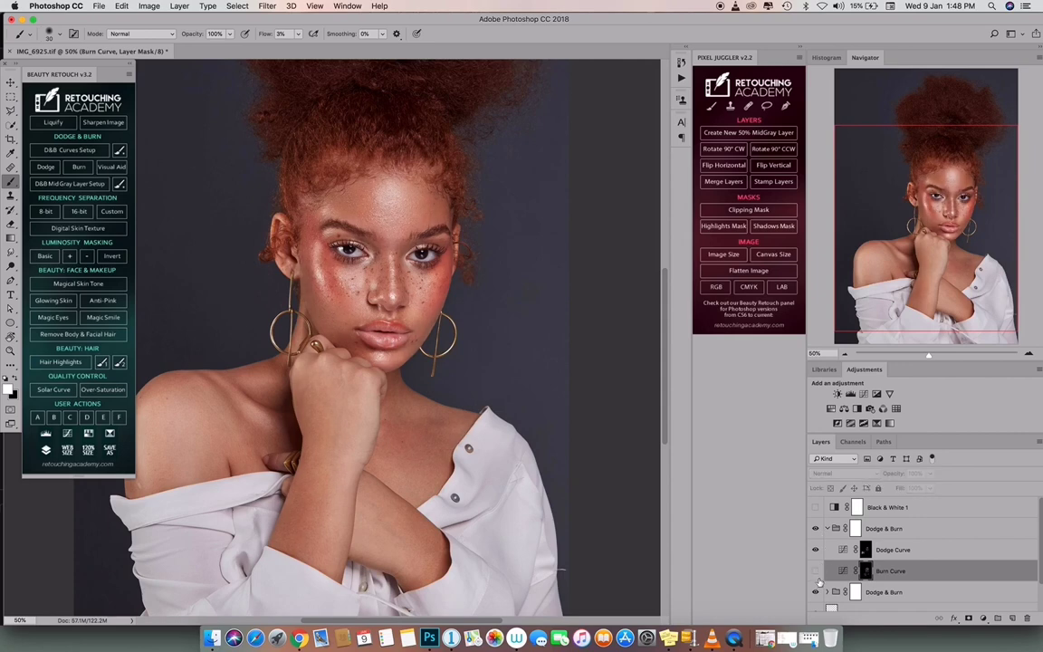
{"action": "left_click", "coordinate": [892, 550]}
{"action": "left_click", "coordinate": [894, 570]}
{"action": "left_click", "coordinate": [884, 475]}
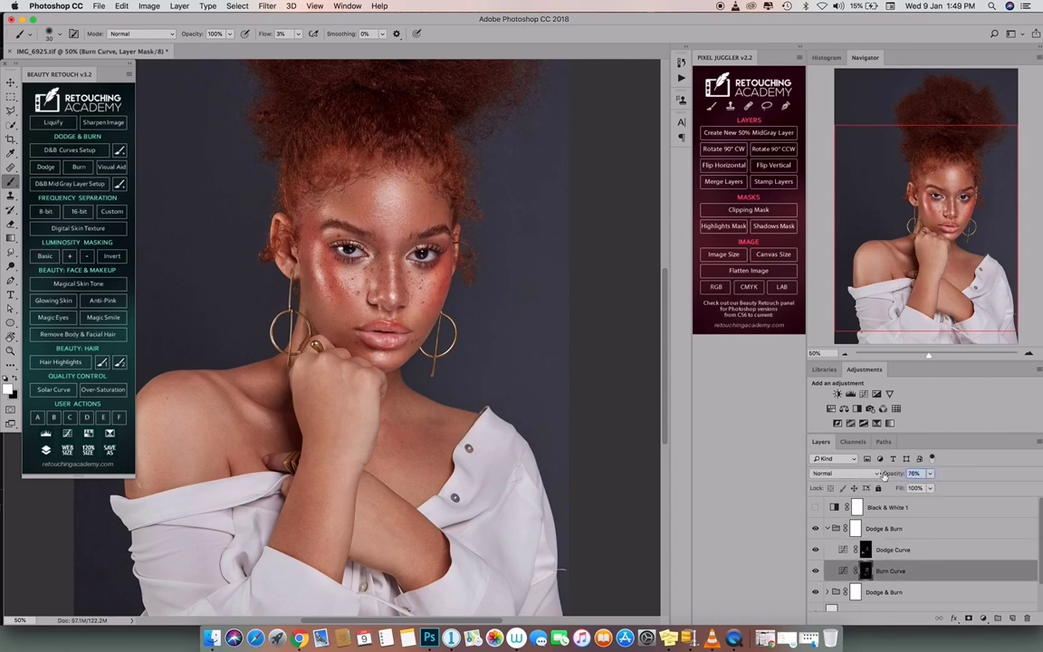
{"action": "left_click", "coordinate": [815, 532]}
{"action": "left_click", "coordinate": [816, 531]}
Step: Dodge the raised hand and forearm on the Dodge Curve mask with a white brush at 3% flow, reducing it from 400 px
{"action": "key", "text": "x"}
{"action": "key", "text": "alt+bracketright"}
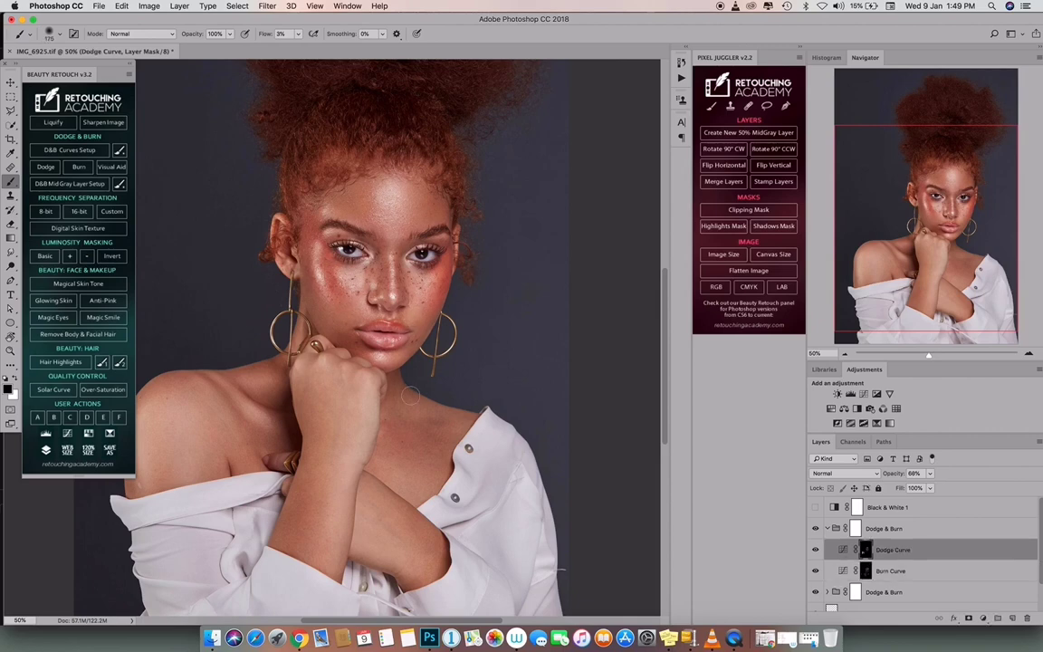
{"action": "key", "text": "x"}
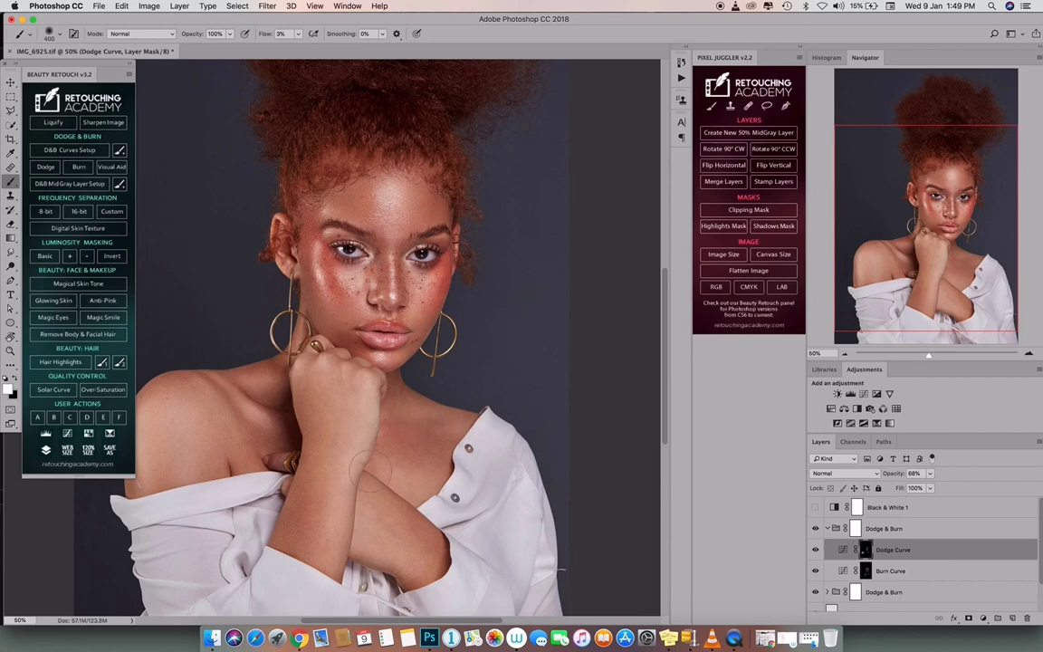
{"action": "left_click_drag", "start_coordinate": [322, 417], "coordinate": [342, 469]}
{"action": "key", "text": "bracketleft"}
{"action": "key", "text": "bracketleft"}
{"action": "key", "text": "bracketleft"}
{"action": "key", "text": "bracketleft"}
{"action": "key", "text": "bracketright"}
{"action": "key", "text": "bracketright"}
{"action": "key", "text": "bracketright"}
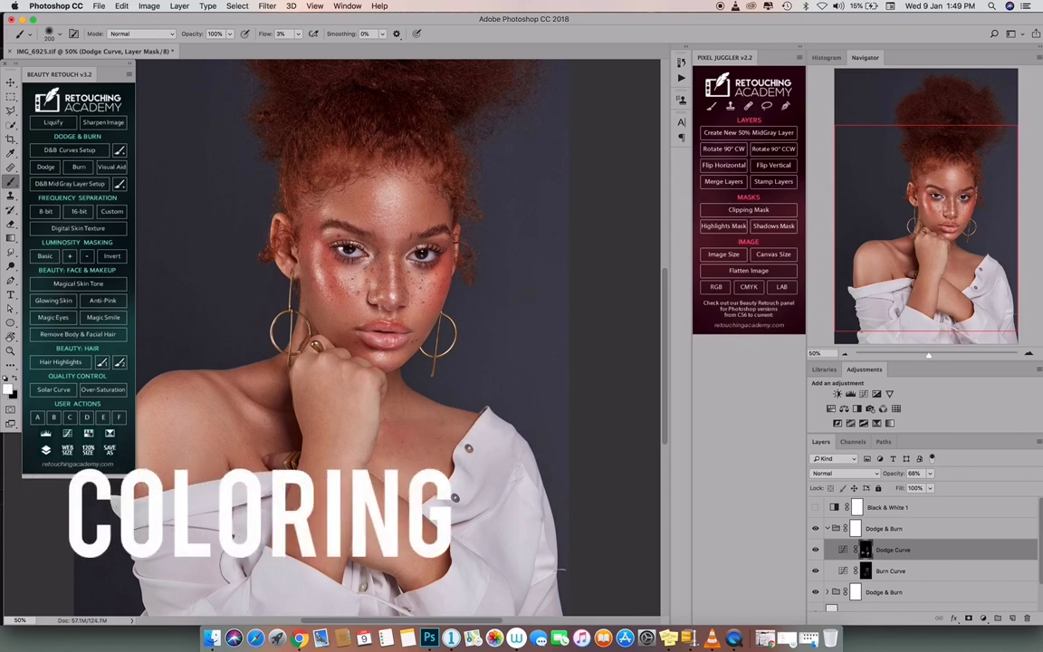
{"action": "key", "text": "bracketleft"}
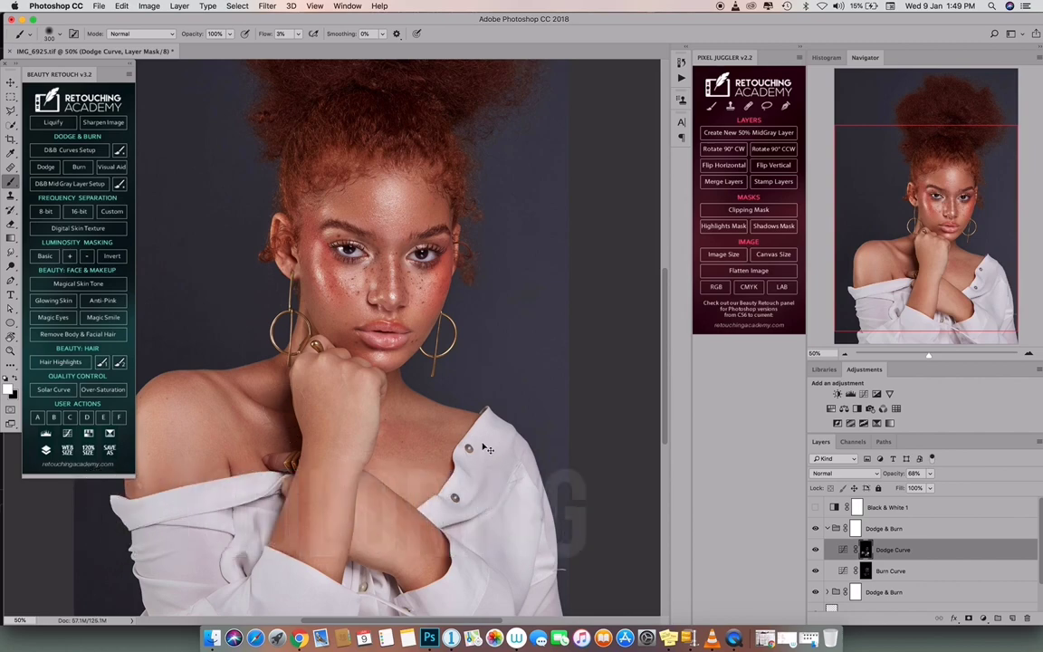
{"action": "key", "text": "super+minus"}
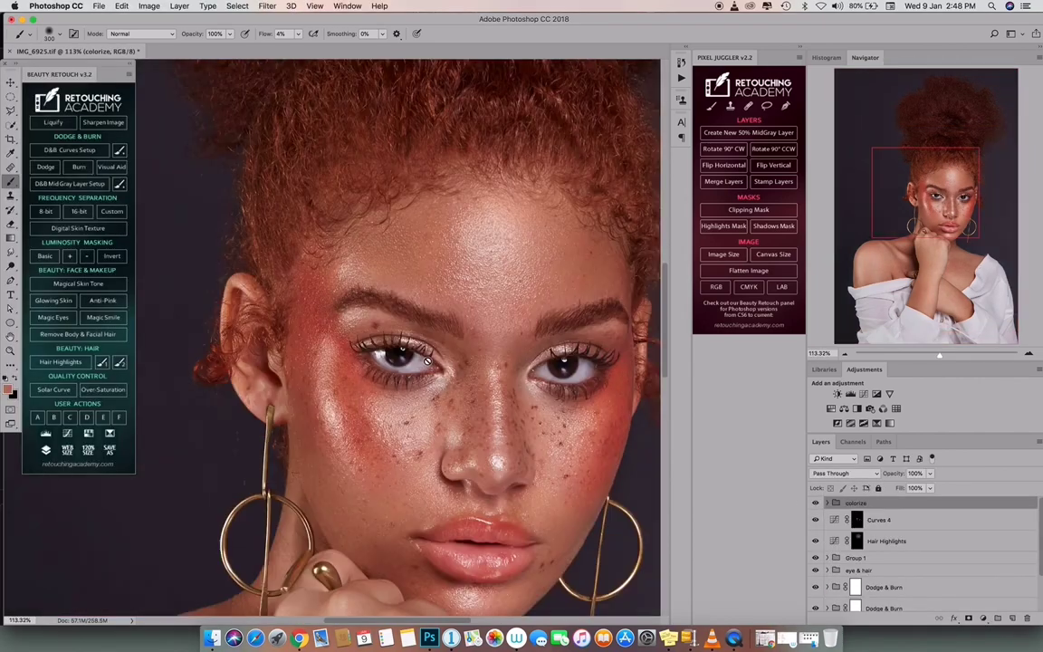
Step: Review the retouch by isolating the Background and restoring the retouching layers from the Dodge & Burn groups up to the colorize group
{"action": "scroll", "coordinate": [857, 579], "scroll_direction": "down", "scroll_amount": 5}
{"action": "left_click", "coordinate": [815, 601], "text": "alt"}
{"action": "left_click", "coordinate": [815, 581]}
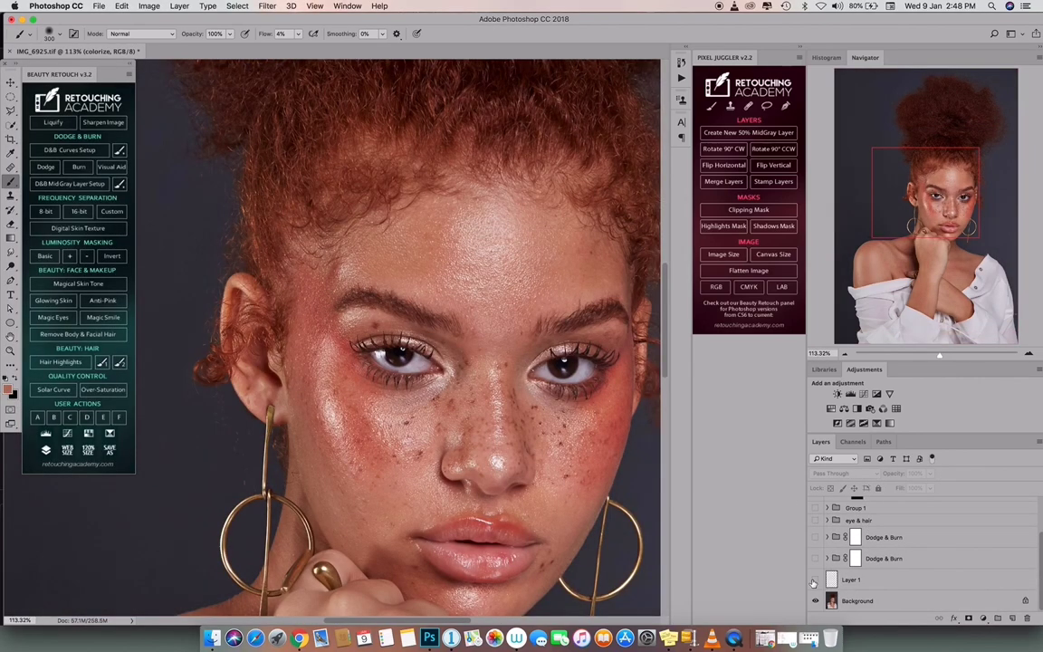
{"action": "left_click", "coordinate": [814, 560]}
{"action": "left_click_drag", "start_coordinate": [813, 559], "coordinate": [815, 523]}
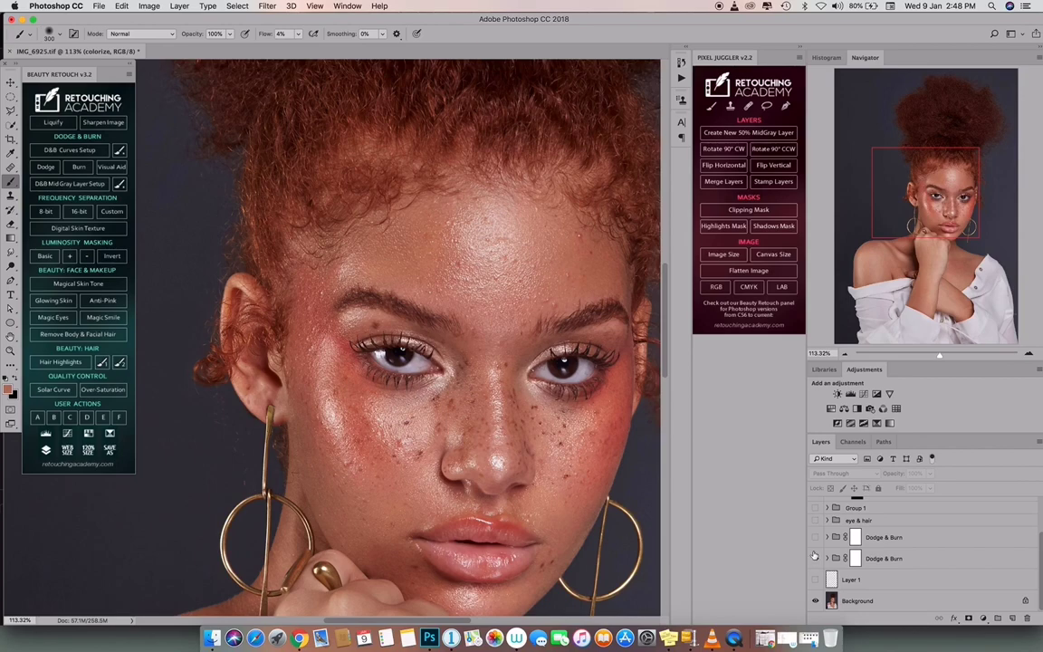
{"action": "key", "text": "super+minus"}
{"action": "key", "text": "super+minus"}
{"action": "left_click", "coordinate": [815, 507]}
{"action": "key", "text": "super+minus"}
{"action": "key", "text": "super+minus"}
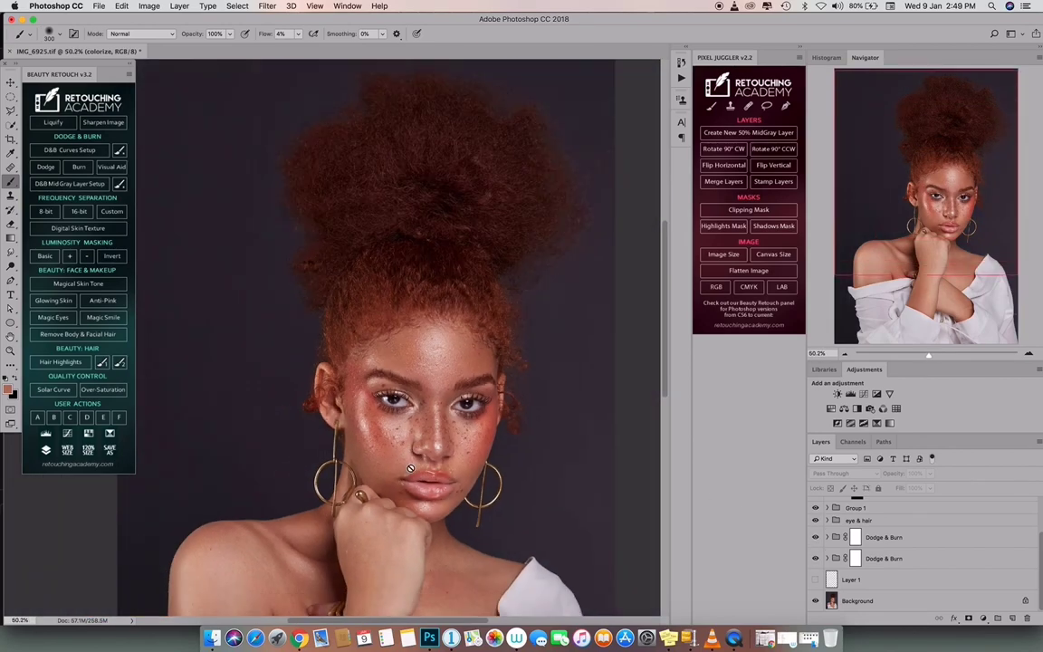
{"action": "scroll", "coordinate": [817, 540], "scroll_direction": "up", "scroll_amount": 5}
{"action": "left_click", "coordinate": [816, 542]}
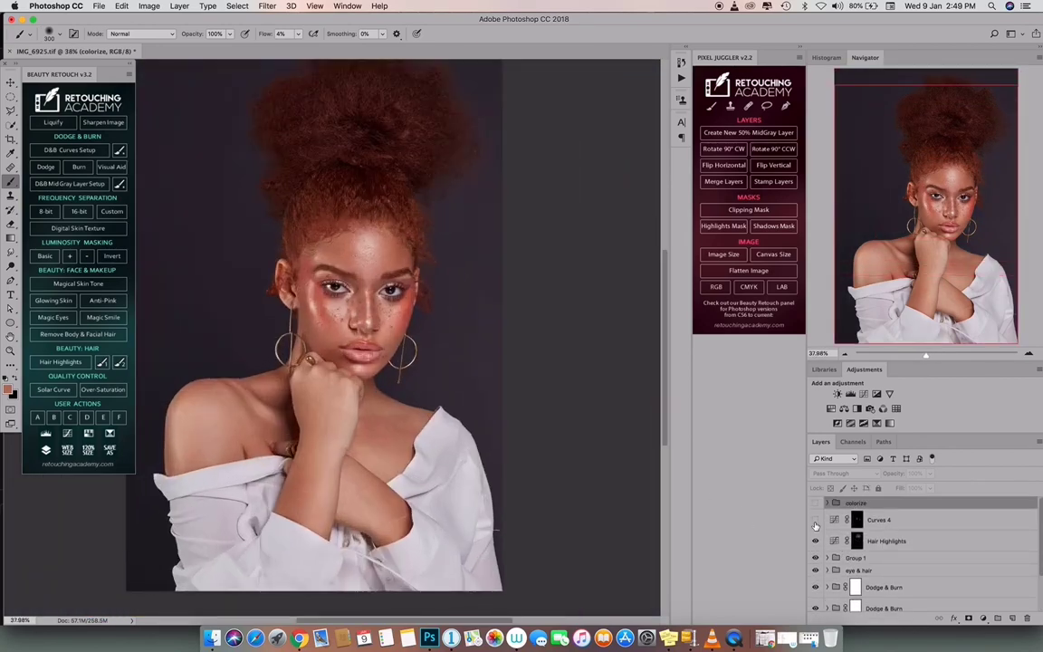
{"action": "left_click", "coordinate": [816, 521]}
Step: Stamp all visible layers into a new top layer and convert it to a Smart Object
{"action": "key", "text": "super+alt+shift+e"}
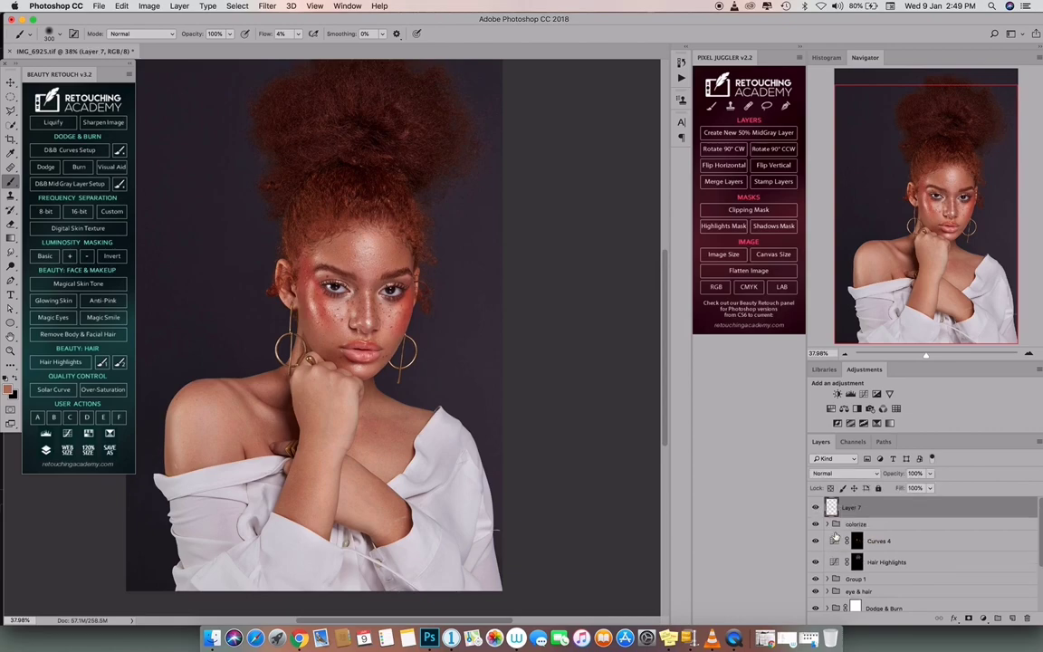
{"action": "right_click", "coordinate": [873, 511]}
{"action": "left_click", "coordinate": [921, 298]}
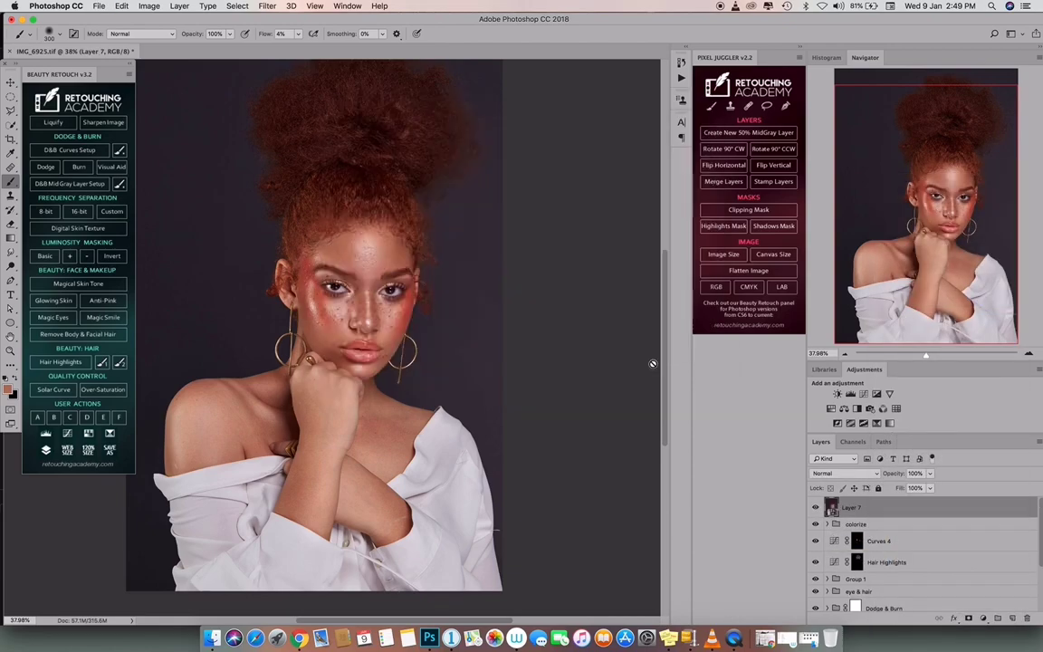
Step: Open the stamped layer in the Camera Raw Filter and apply the warma1 preset
{"action": "key", "text": "super+shift+a"}
{"action": "left_click", "coordinate": [747, 130]}
{"action": "left_click", "coordinate": [667, 369]}
{"action": "left_click", "coordinate": [665, 379]}
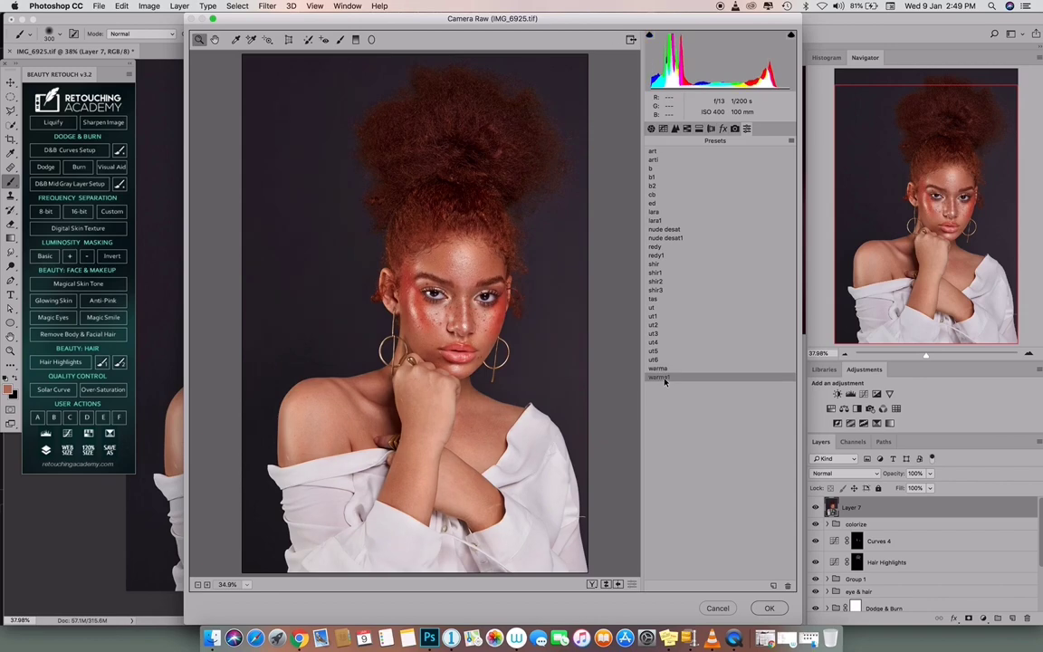
Step: Set Highlights to +20, Shadows to -23 and Whites to +10 in the Basic adjustments, and fine-tune the Temperature
{"action": "left_click", "coordinate": [650, 129]}
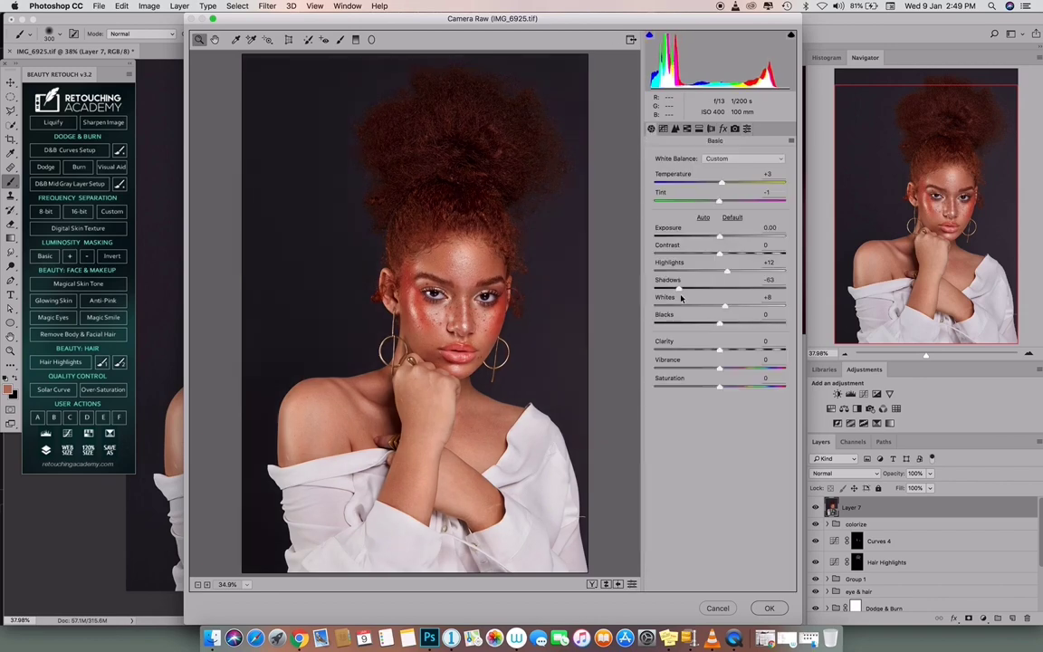
{"action": "left_click_drag", "start_coordinate": [726, 270], "coordinate": [737, 272]}
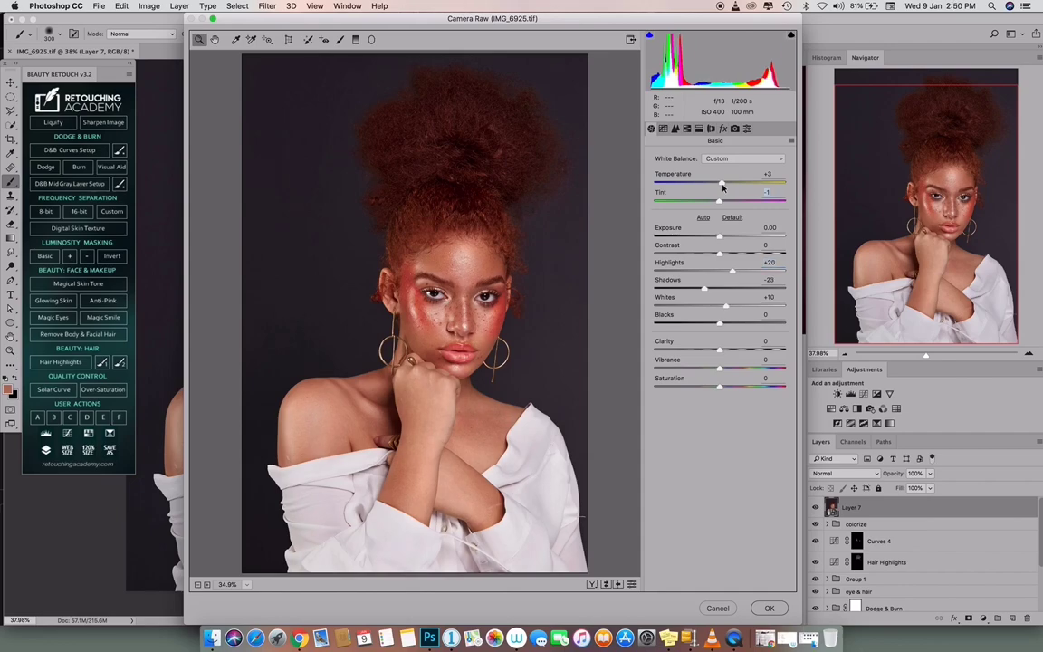
{"action": "left_click_drag", "start_coordinate": [723, 184], "coordinate": [726, 184]}
{"action": "left_click", "coordinate": [724, 185]}
{"action": "left_click_drag", "start_coordinate": [498, 349], "coordinate": [478, 384]}
Step: Shift the Reds hue toward the negative side in the HSL adjustments and inspect the skin and hair
{"action": "left_click", "coordinate": [686, 128]}
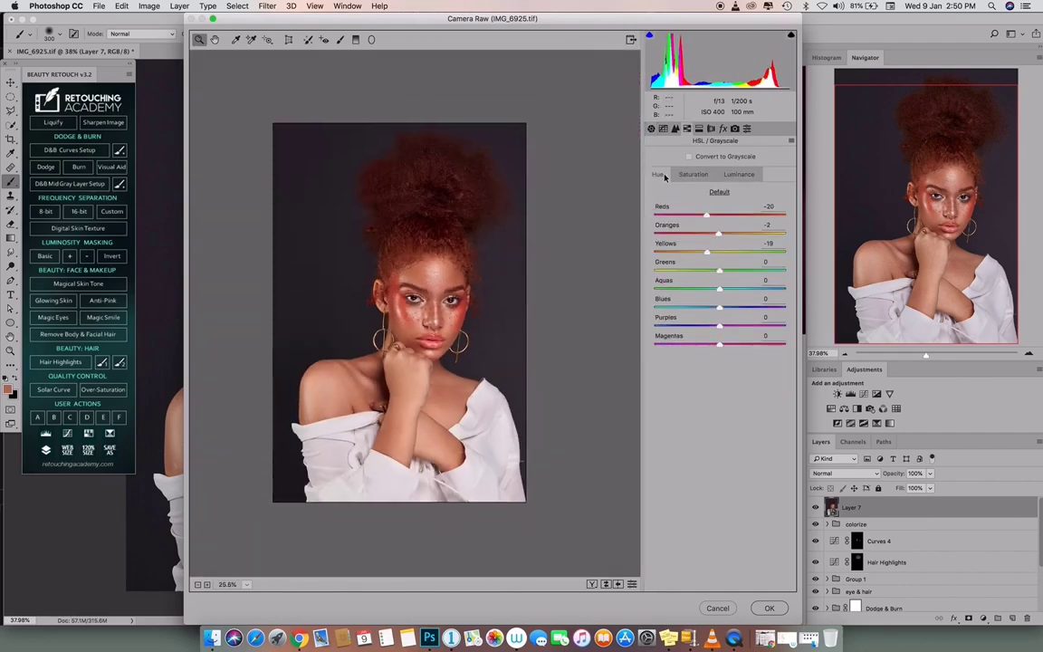
{"action": "left_click_drag", "start_coordinate": [734, 216], "coordinate": [700, 215]}
{"action": "left_click_drag", "start_coordinate": [430, 306], "coordinate": [566, 299]}
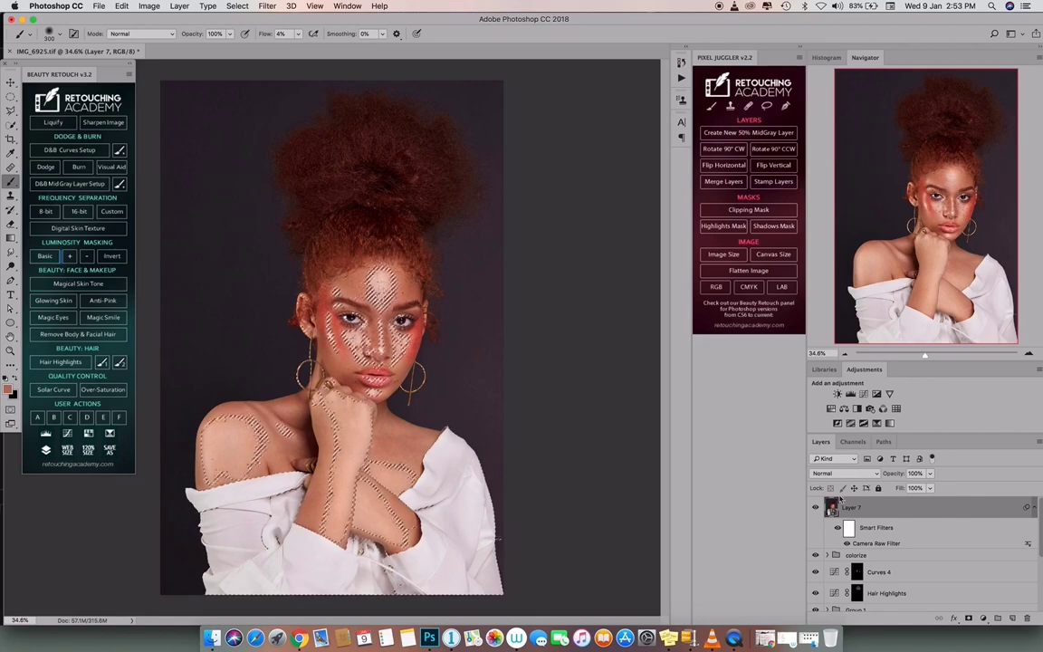
Step: Add a Curves adjustment masked by the highlights selection and move its white point to input 232 to brighten the highlights
{"action": "left_click", "coordinate": [865, 396]}
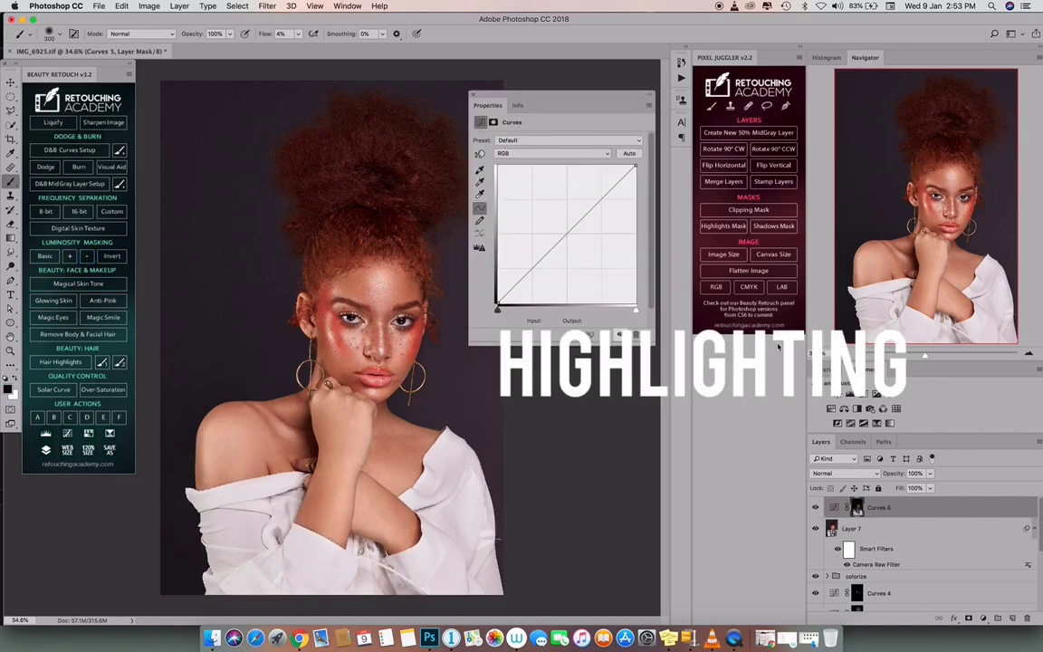
{"action": "left_click_drag", "start_coordinate": [634, 167], "coordinate": [623, 166]}
{"action": "left_click", "coordinate": [620, 335]}
{"action": "left_click", "coordinate": [620, 335]}
{"action": "scroll", "coordinate": [453, 271], "scroll_direction": "down", "scroll_amount": 5}
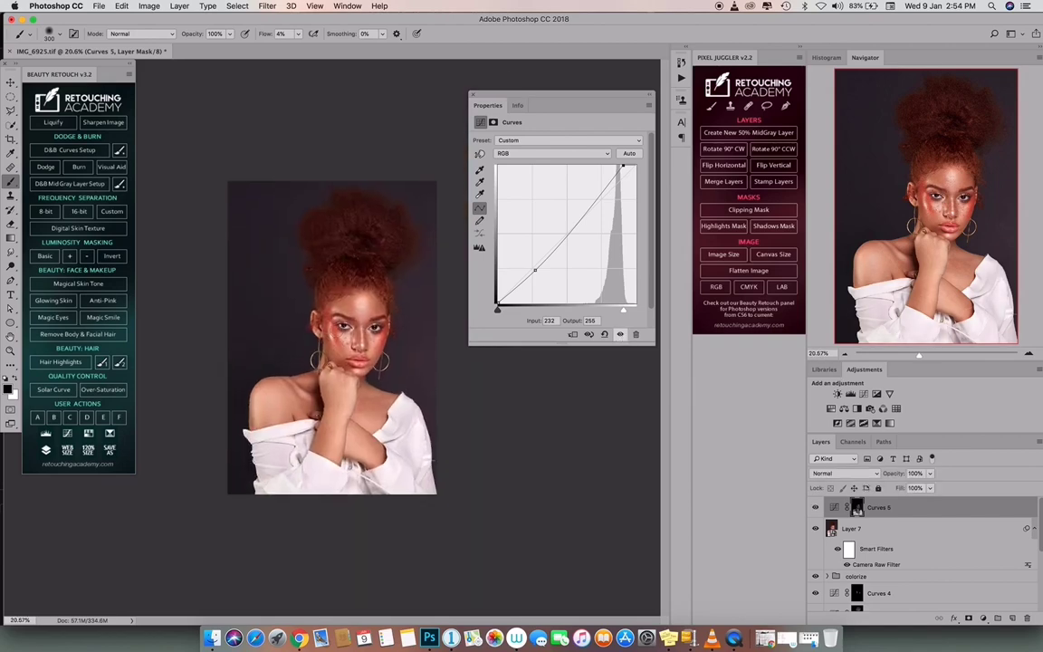
Step: Lower the curve's shadow point to input 44, output 34, anchor the midtones at 129/128, and compare the result on and off
{"action": "scroll", "coordinate": [452, 272], "scroll_direction": "up", "scroll_amount": 3}
{"action": "left_click_drag", "start_coordinate": [534, 273], "coordinate": [522, 285]}
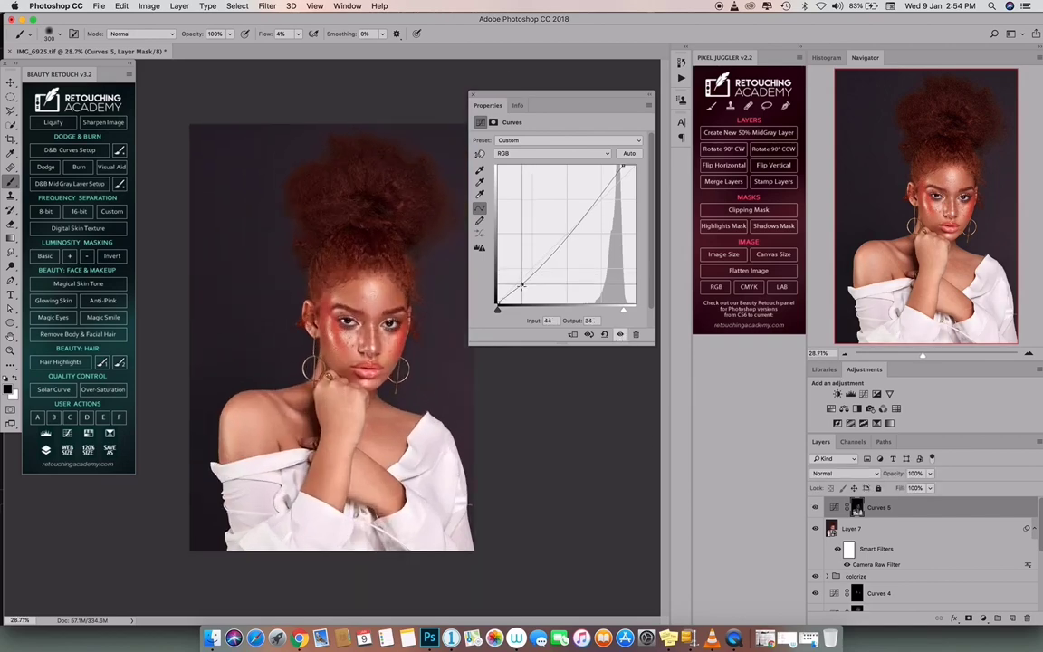
{"action": "left_click", "coordinate": [568, 233]}
{"action": "left_click", "coordinate": [620, 335]}
{"action": "left_click", "coordinate": [620, 335]}
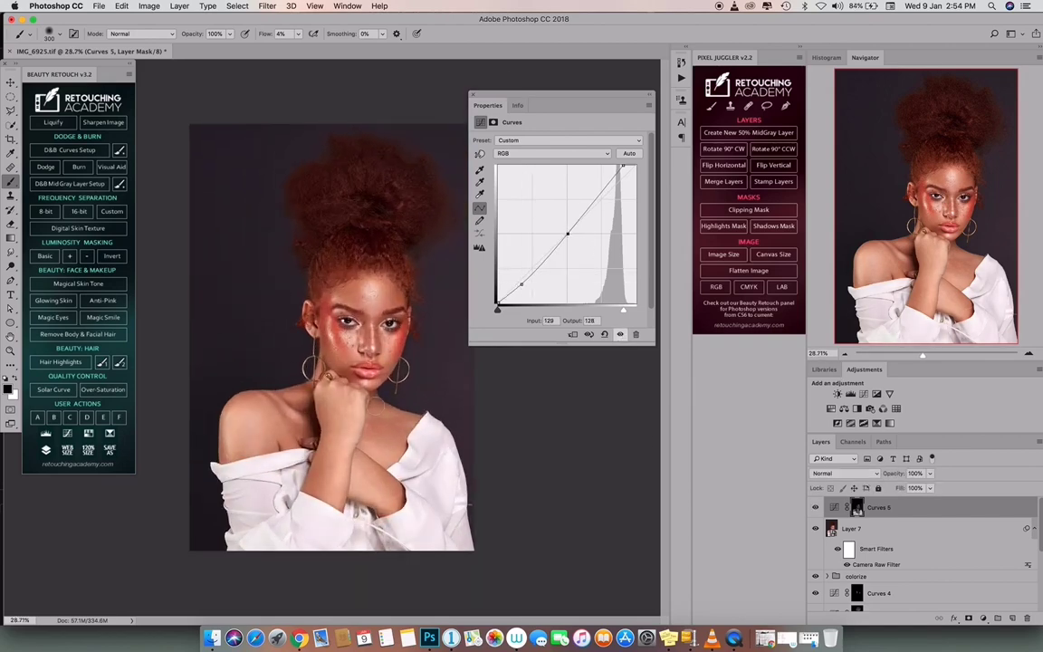
{"action": "scroll", "coordinate": [348, 354], "scroll_direction": "up", "scroll_amount": 5}
{"action": "scroll", "coordinate": [352, 349], "scroll_direction": "down", "scroll_amount": 5}
{"action": "left_click", "coordinate": [620, 335]}
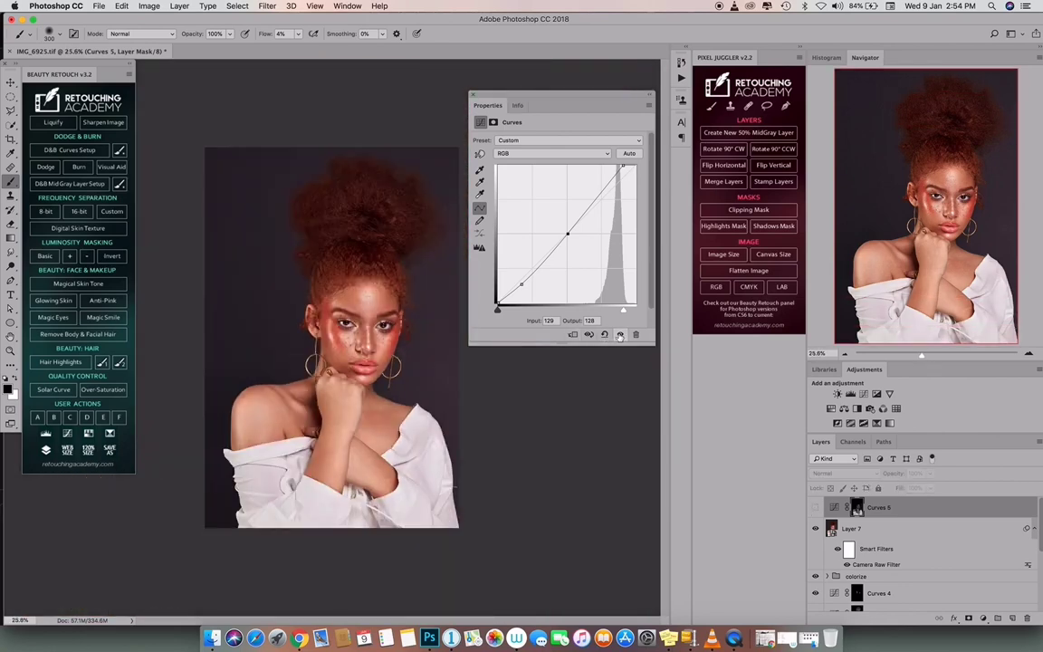
{"action": "left_click", "coordinate": [620, 335]}
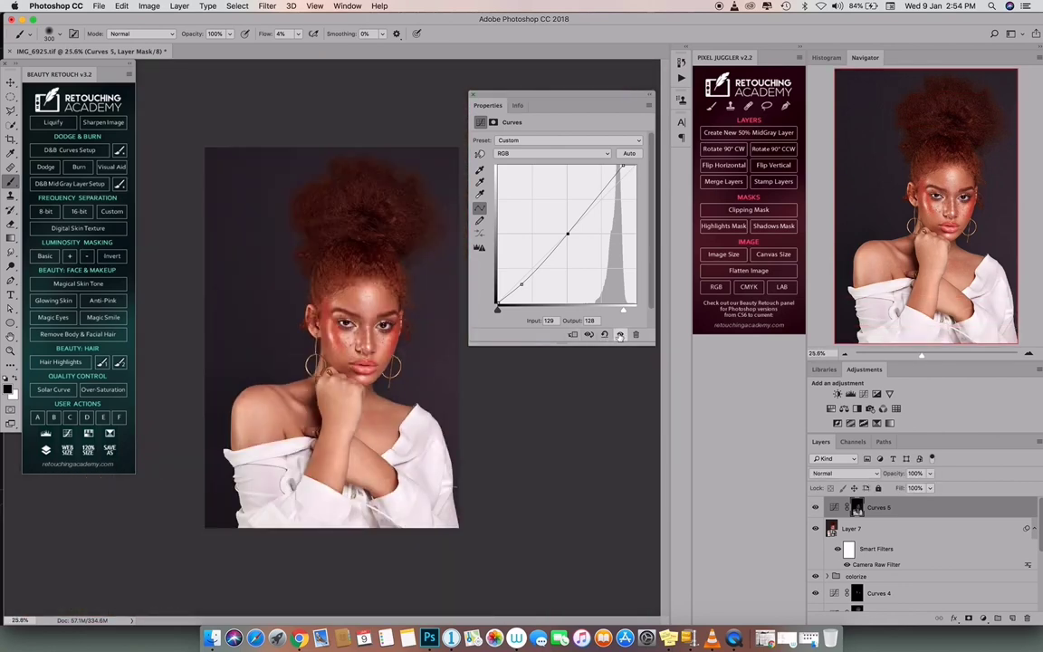
Step: Create a masked sharpening layer above the grading group with the Sharpen Image action and close the layer mask properties
{"action": "left_click", "coordinate": [98, 286]}
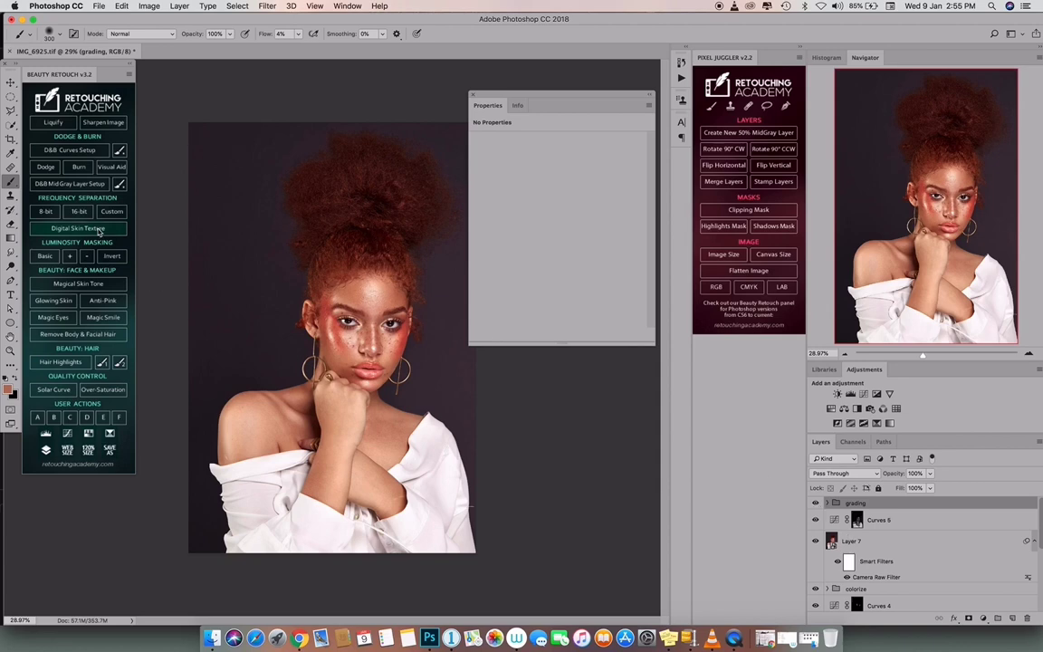
{"action": "left_click", "coordinate": [103, 122]}
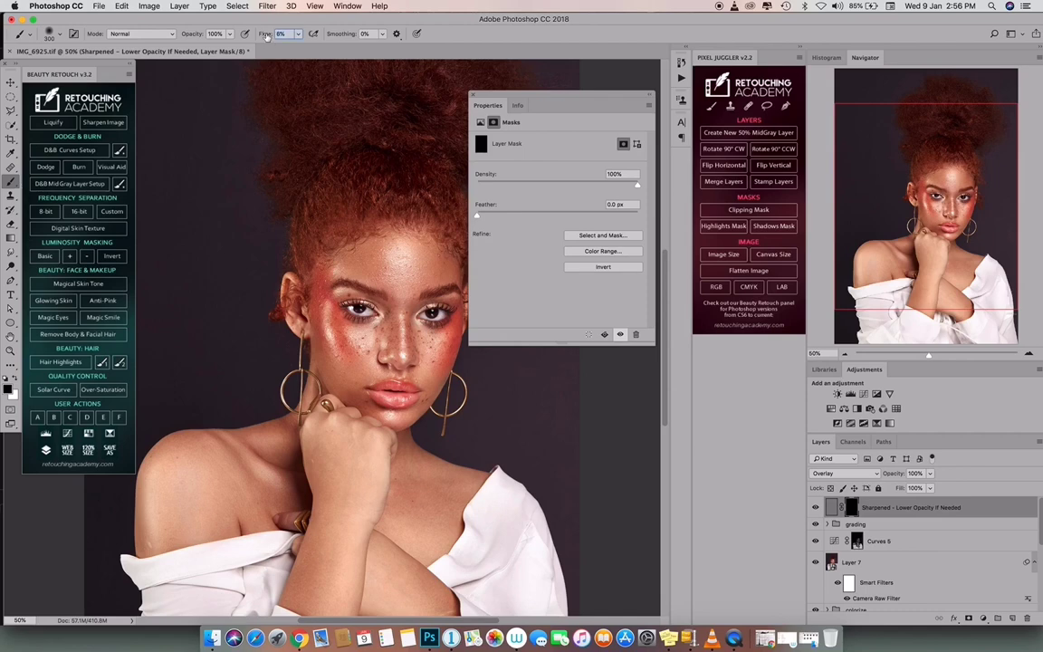
{"action": "left_click", "coordinate": [472, 94]}
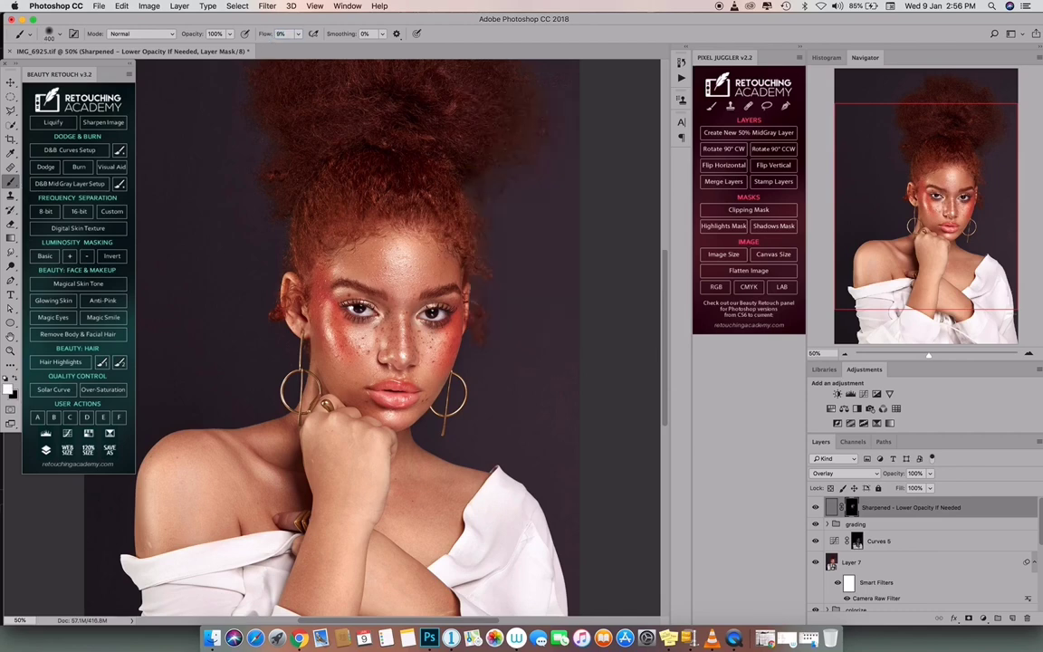
Step: Paint the sharpening onto the hand, arms and shoulder with a large white brush at 9% flow, and set the layer's opacity to 57%
{"action": "left_click_drag", "start_coordinate": [327, 403], "coordinate": [358, 497]}
{"action": "left_click_drag", "start_coordinate": [358, 496], "coordinate": [352, 377]}
{"action": "left_click_drag", "start_coordinate": [360, 467], "coordinate": [353, 367]}
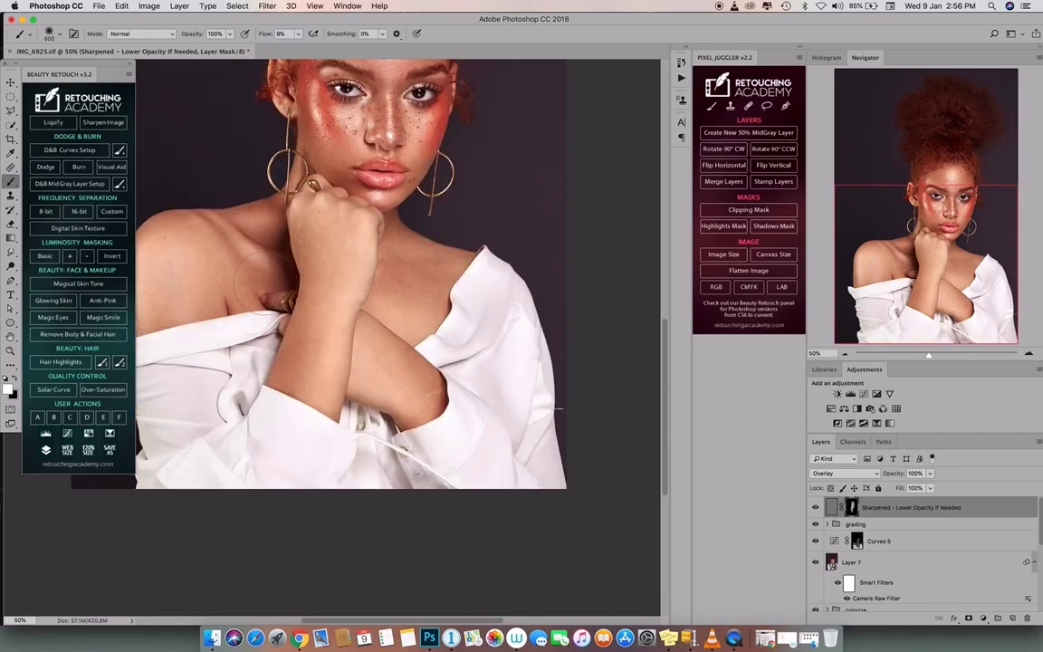
{"action": "left_click_drag", "start_coordinate": [319, 294], "coordinate": [306, 415]}
{"action": "key", "text": "bracketleft"}
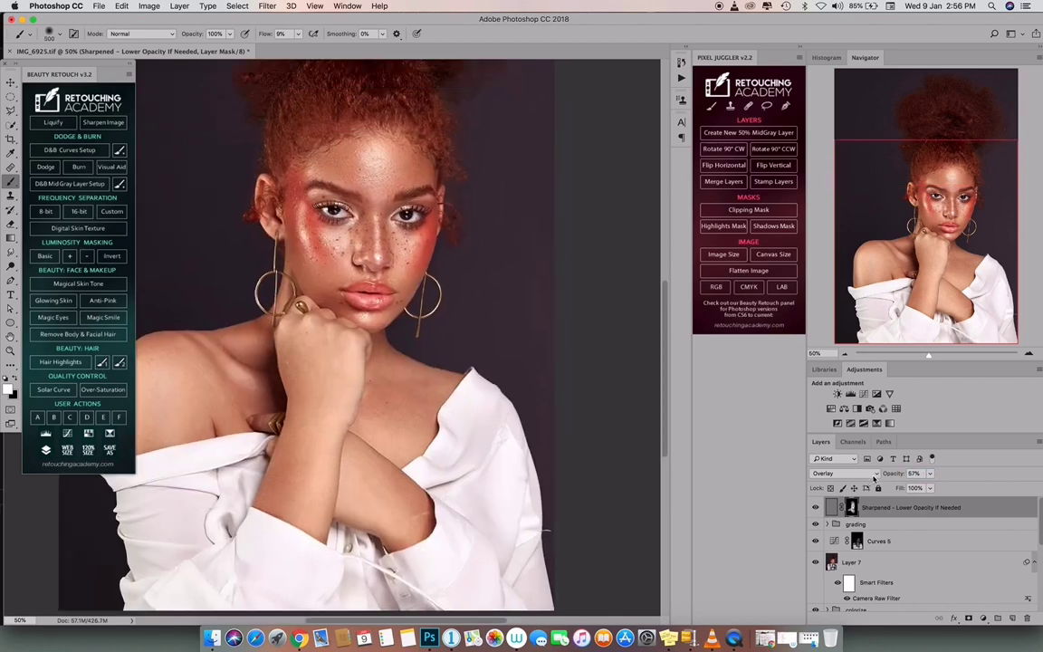
Step: Save the finished retouch in IMG_6925.tif and view the whole portrait
{"action": "key", "text": "super+s"}
{"action": "key", "text": "super+minus"}
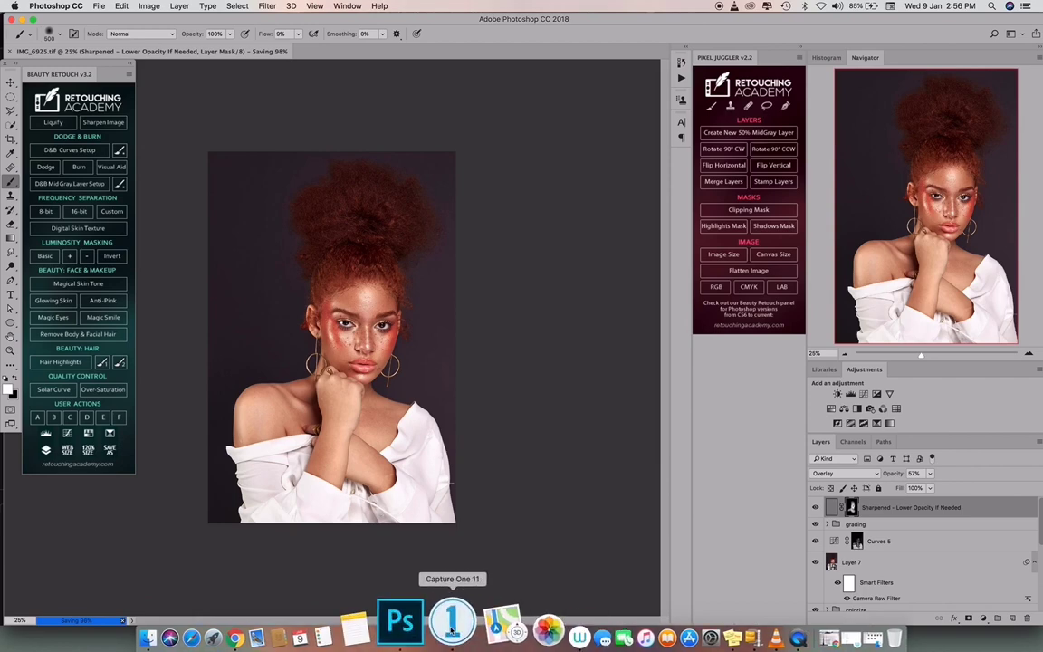
Step: Switch to Capture One and compare the unedited IMG_6925.CR2 with the retouched IMG_6925.tif
{"action": "left_click", "coordinate": [451, 621]}
{"action": "left_click", "coordinate": [994, 228]}
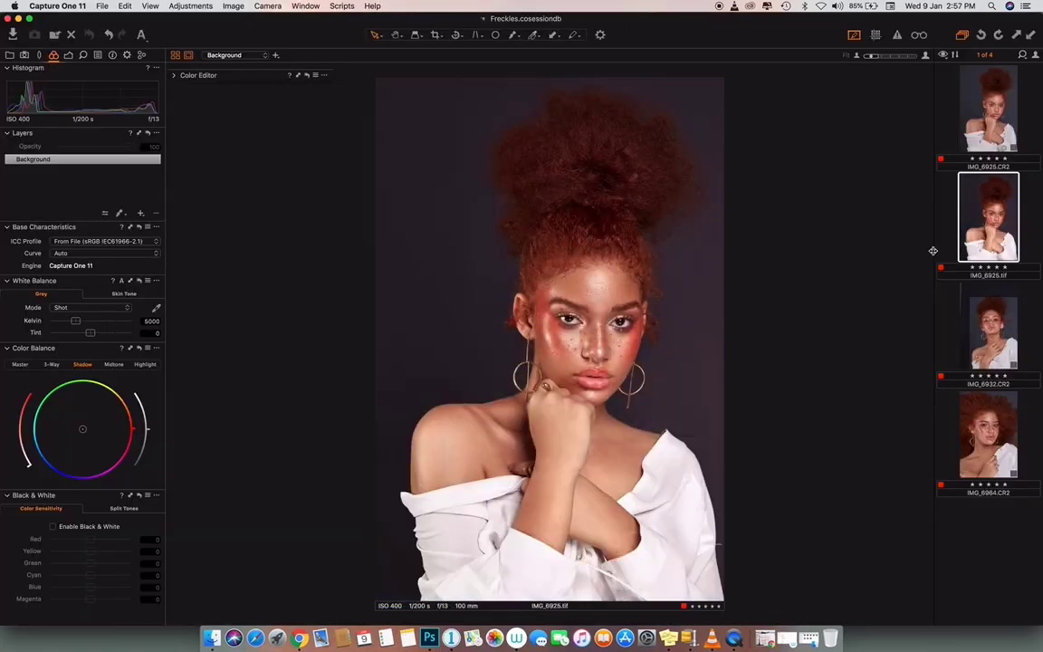
{"action": "left_click", "coordinate": [1000, 129]}
{"action": "left_click", "coordinate": [992, 220]}
Step: Filter the Freckles session to the orange colour tag and open IMG_6755.tif in Photoshop
{"action": "left_click", "coordinate": [10, 55]}
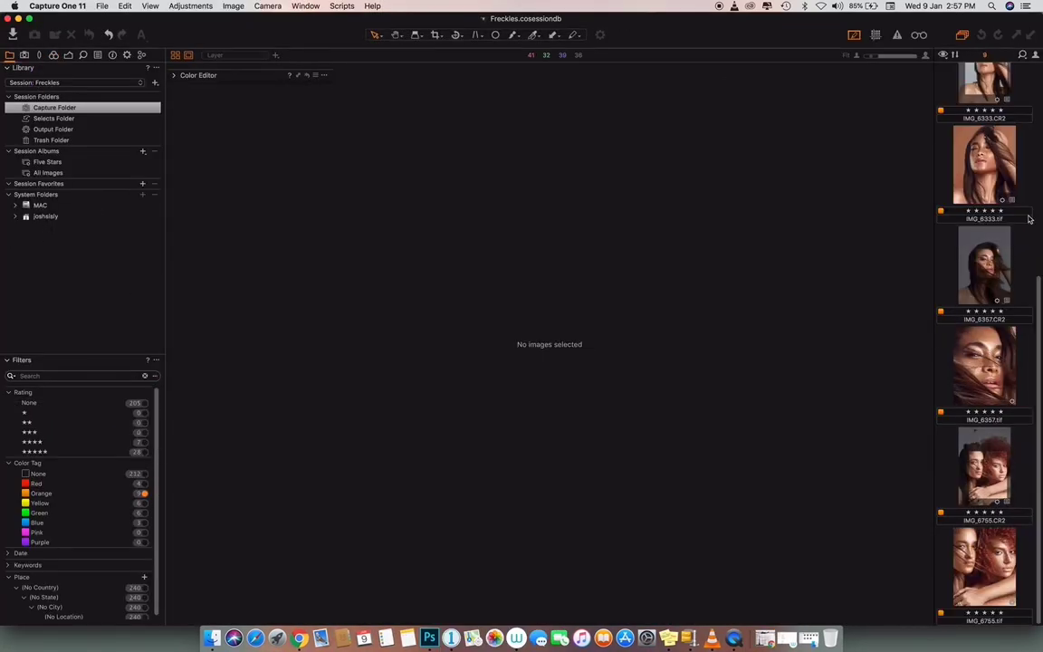
{"action": "left_click", "coordinate": [993, 570]}
{"action": "right_click", "coordinate": [692, 162]}
{"action": "mouse_move", "coordinate": [724, 381]}
{"action": "left_click", "coordinate": [851, 384]}
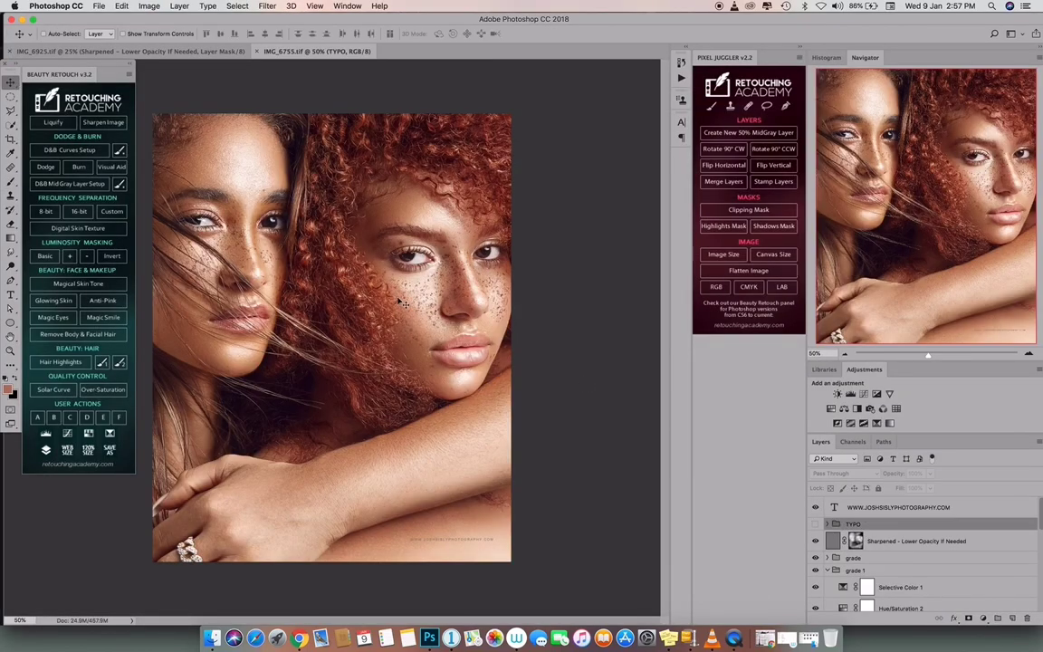
Step: Copy the TYPO group from IMG_6755.tif into IMG_6925.tif above the sharpening layer and make it visible
{"action": "left_click", "coordinate": [68, 50]}
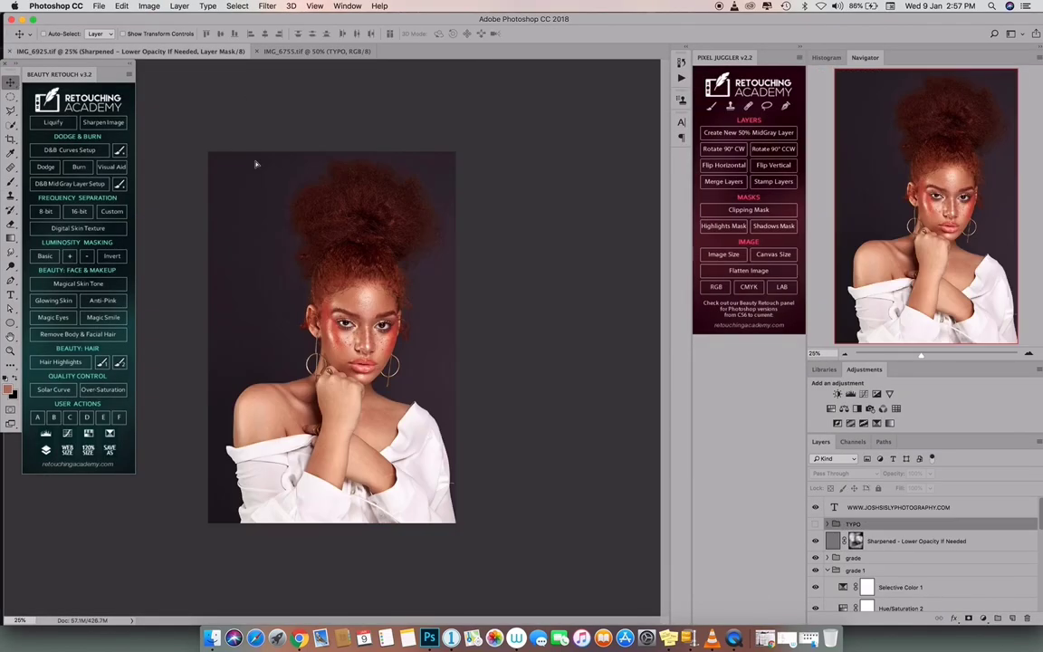
{"action": "left_click", "coordinate": [815, 503]}
{"action": "key", "text": "super+plus"}
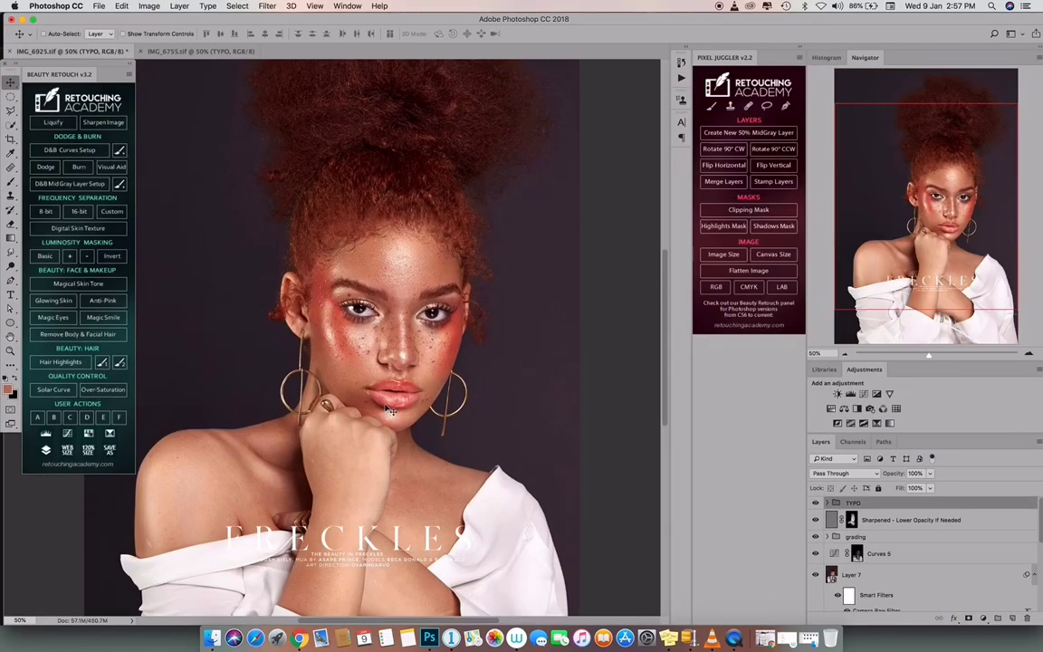
{"action": "key", "text": "super+plus"}
{"action": "key", "text": "super+plus"}
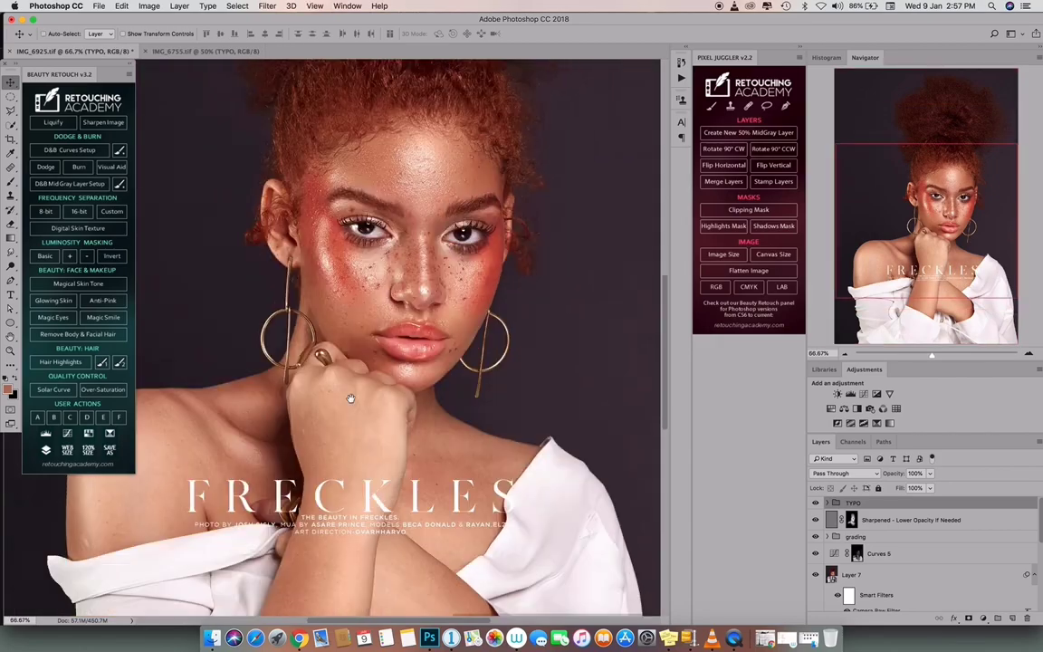